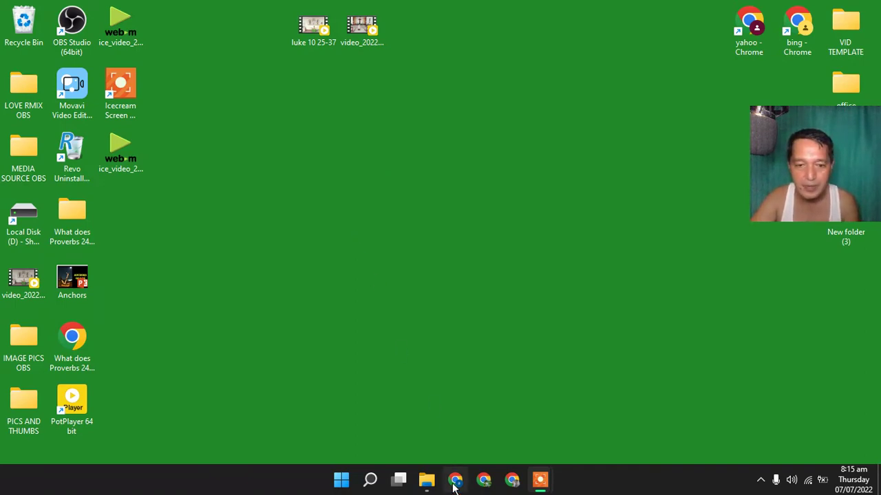
Step: Run the OBS Studio-x64 installer from Local Disk (D:) as administrator
click(427, 480)
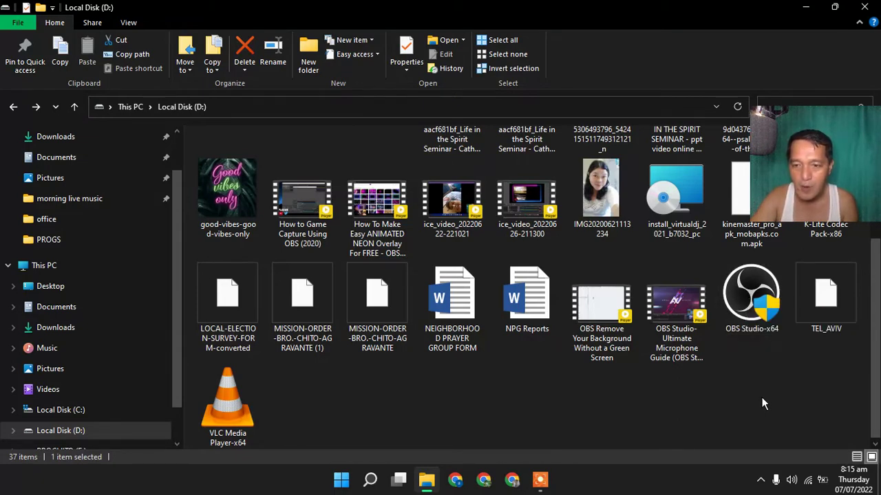
click(754, 297)
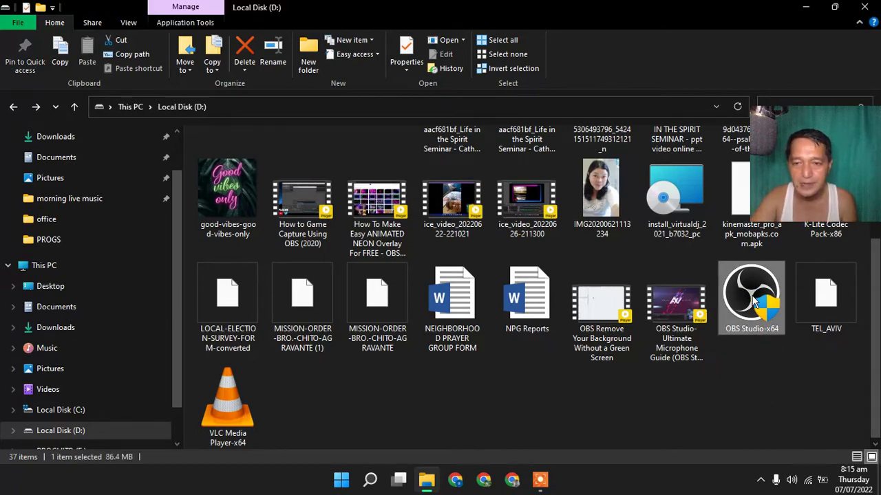
right_click(756, 301)
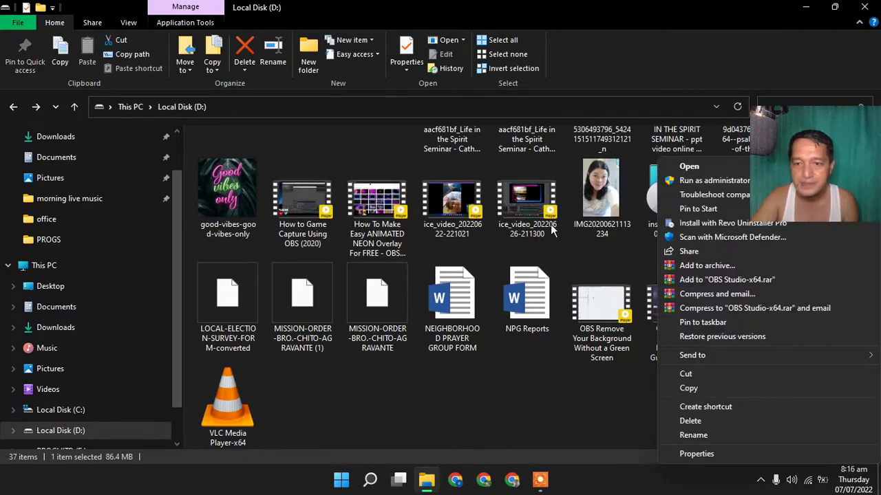
click(694, 180)
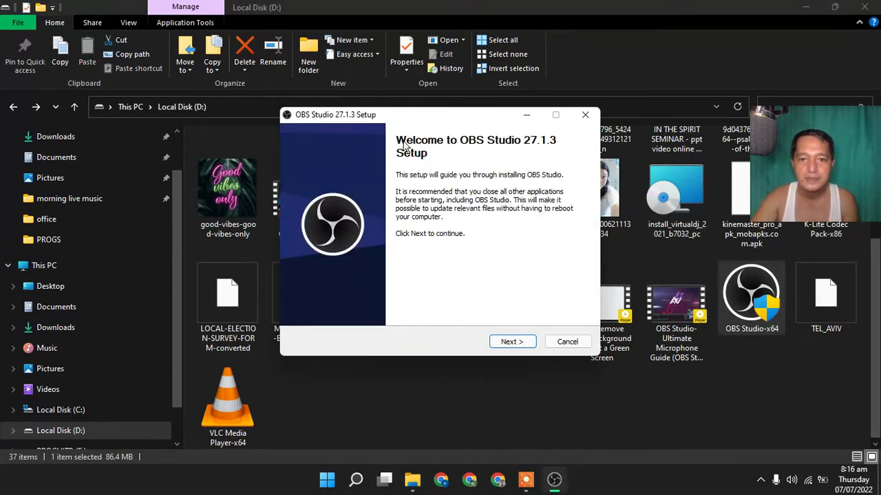
Step: Install OBS Studio 27.1.3 into C:\Program Files\obs-studio, finish the setup and minimize the file browser window
click(511, 342)
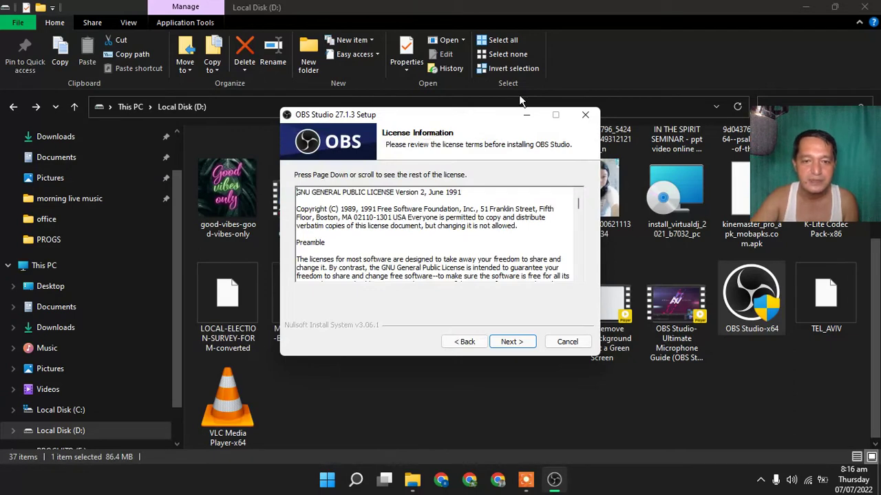
click(511, 344)
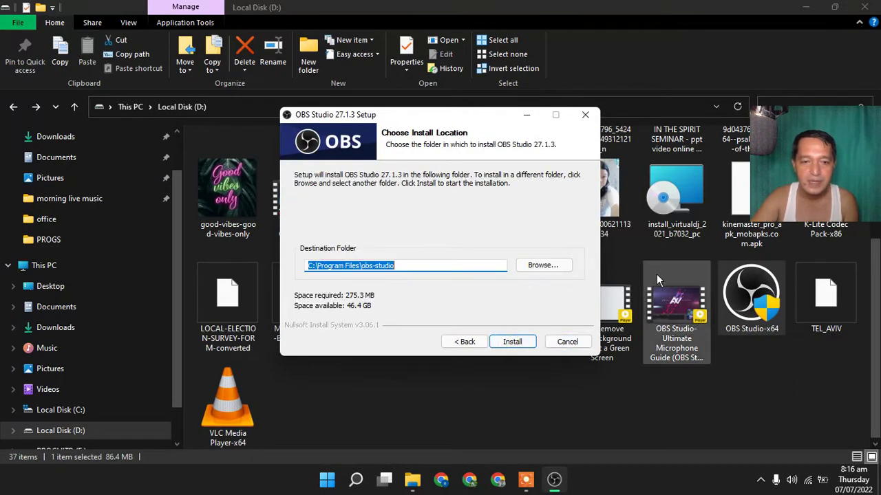
click(512, 342)
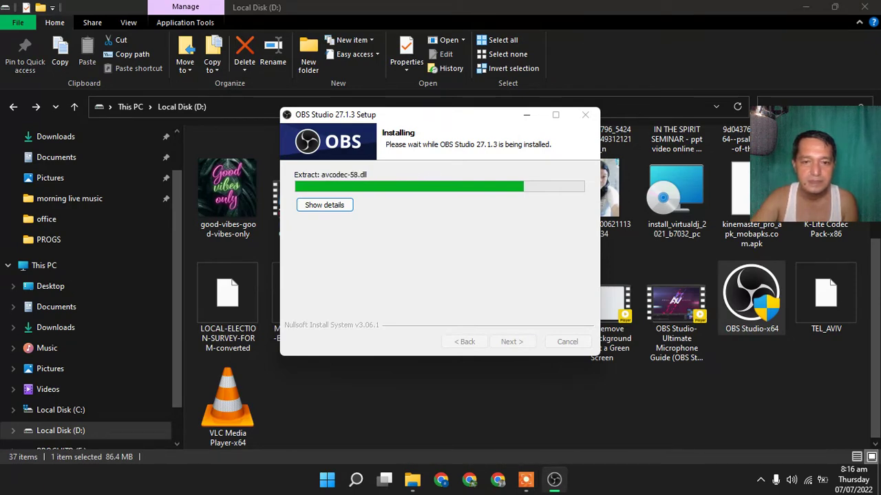
drag(844, 123, 805, 46)
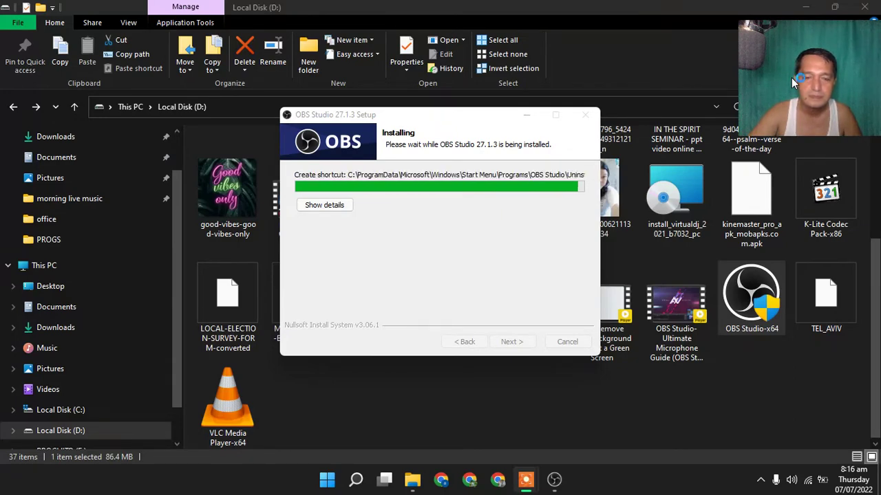
click(522, 340)
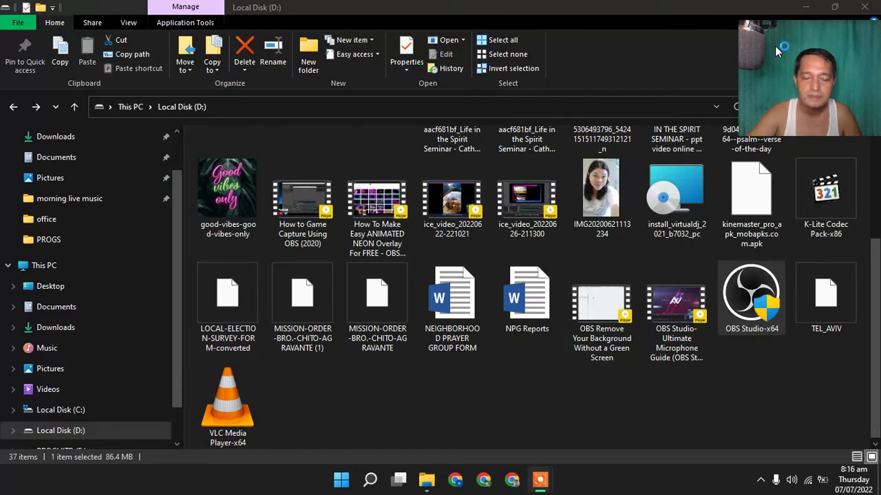
click(806, 9)
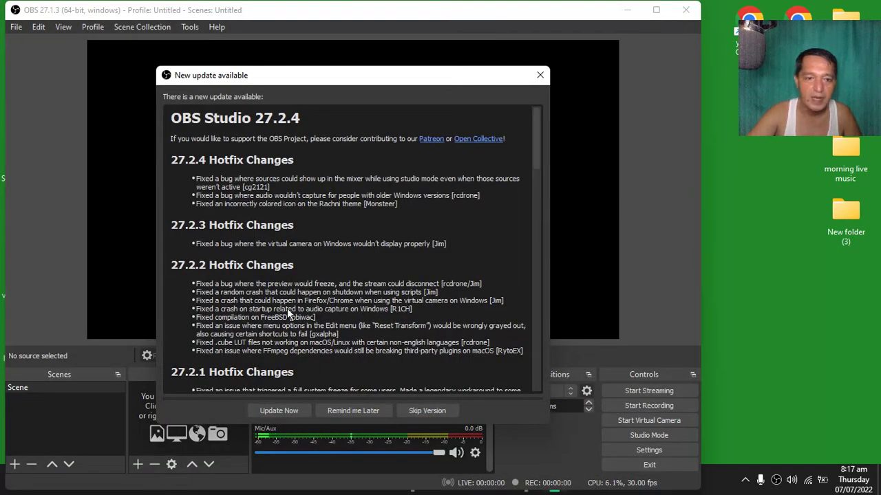
Step: Review the OBS Studio 27.2.4 release notes and start the update
scroll(367, 264, down, 3)
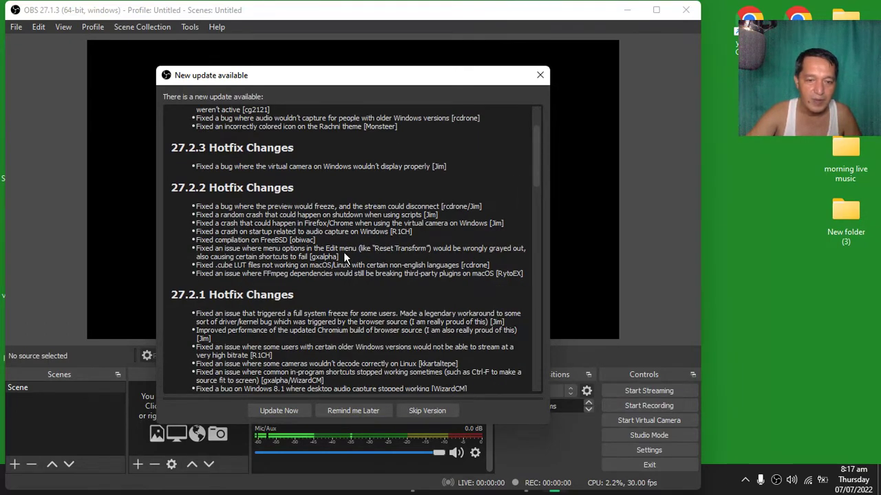
scroll(343, 251, down, 3)
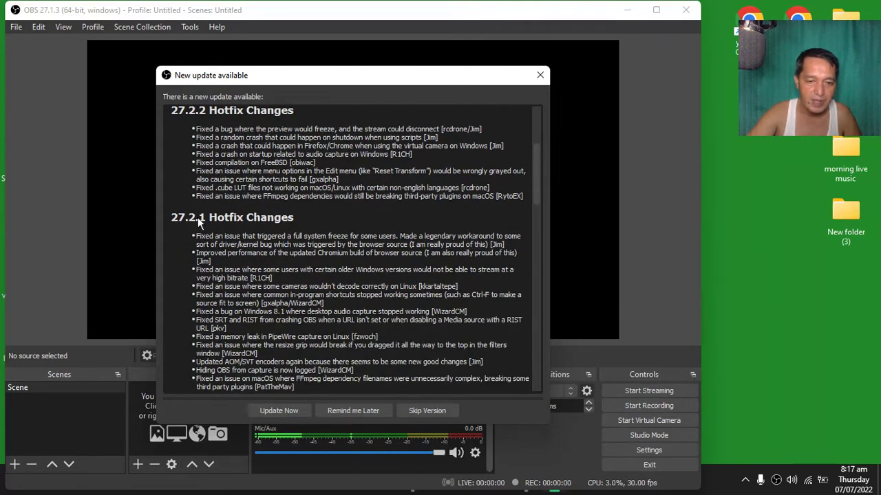
click(275, 411)
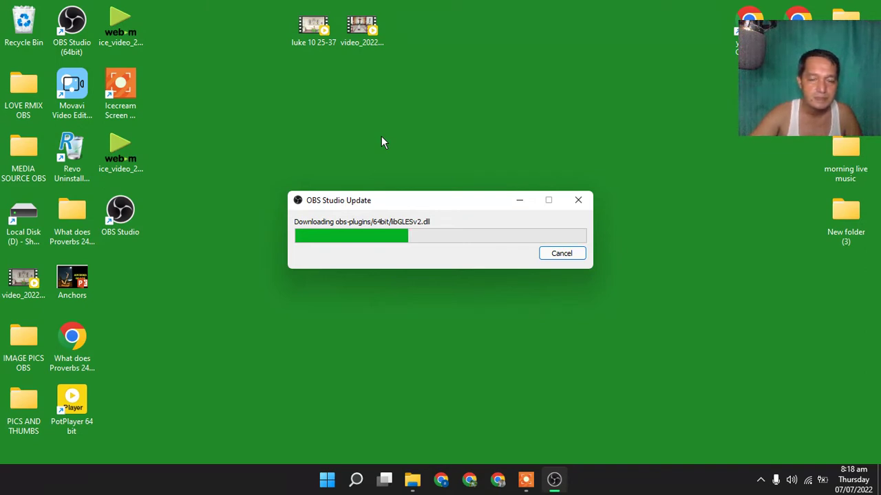
click(400, 122)
right_click(400, 122)
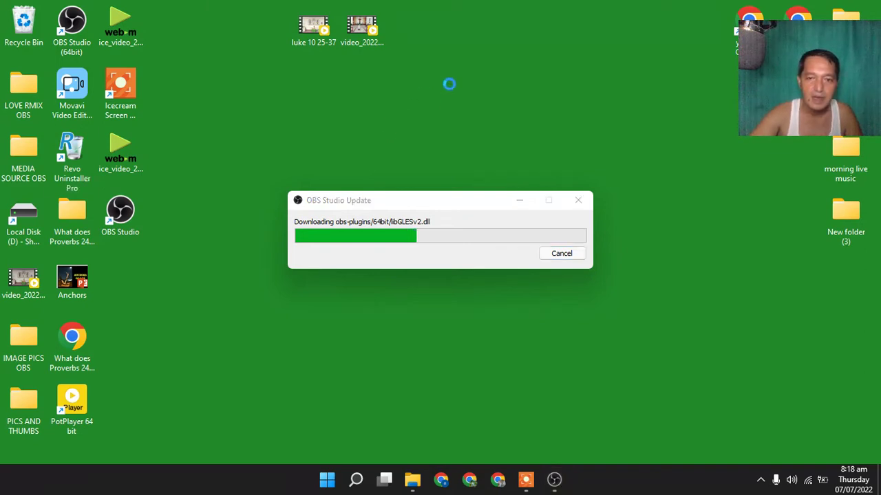
click(431, 159)
right_click(392, 101)
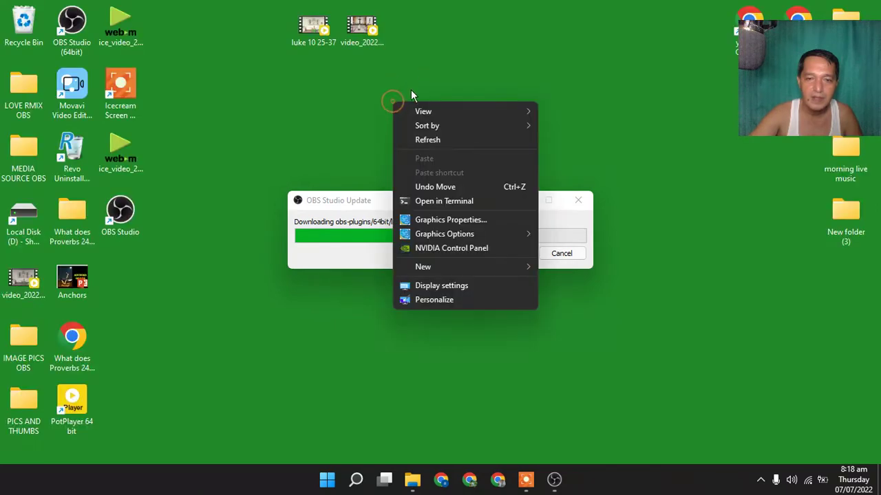
click(428, 139)
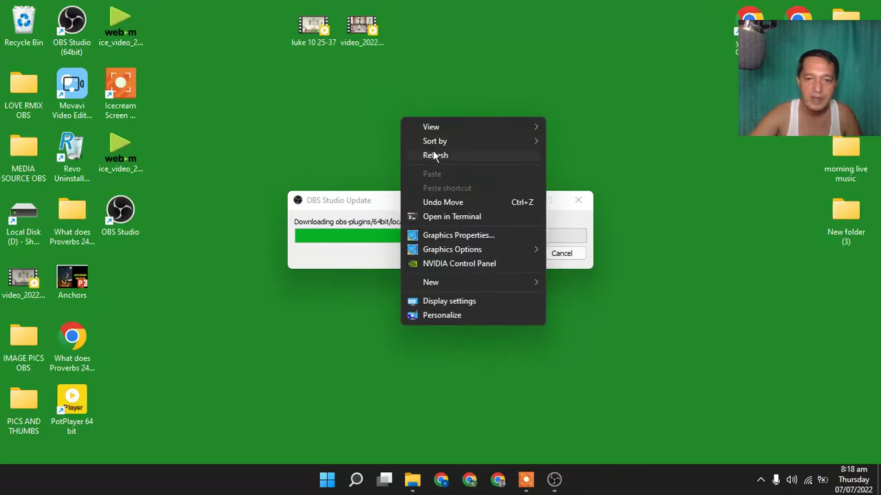
click(432, 150)
right_click(463, 102)
click(498, 136)
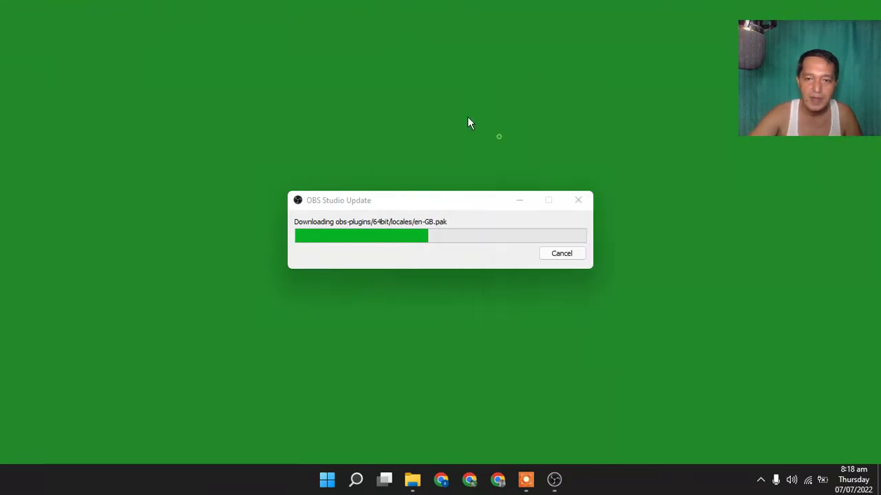
right_click(439, 104)
click(481, 144)
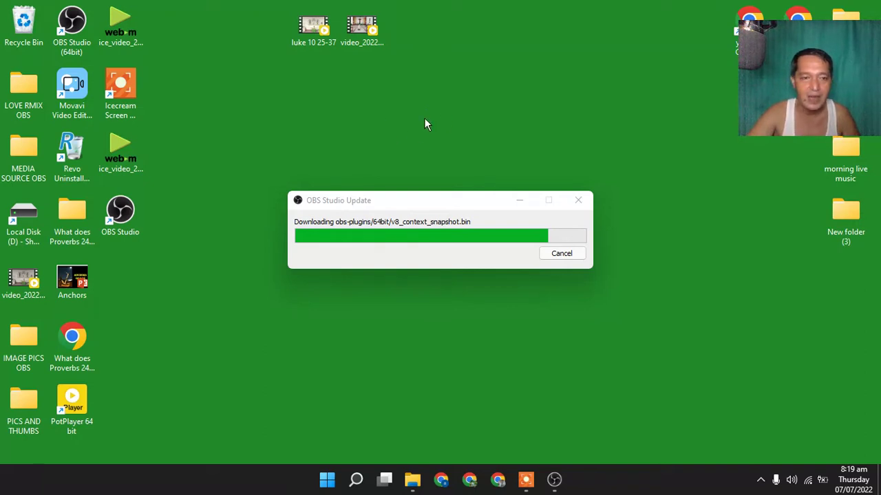
right_click(455, 94)
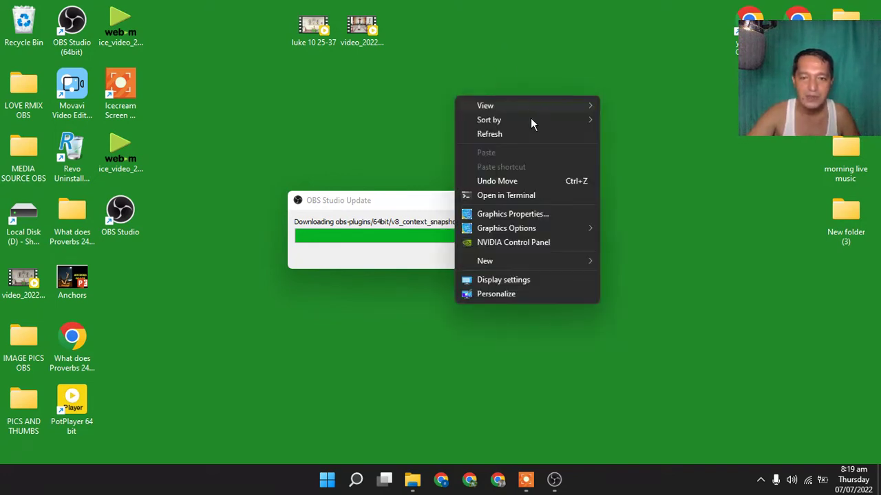
click(486, 134)
right_click(382, 109)
click(397, 148)
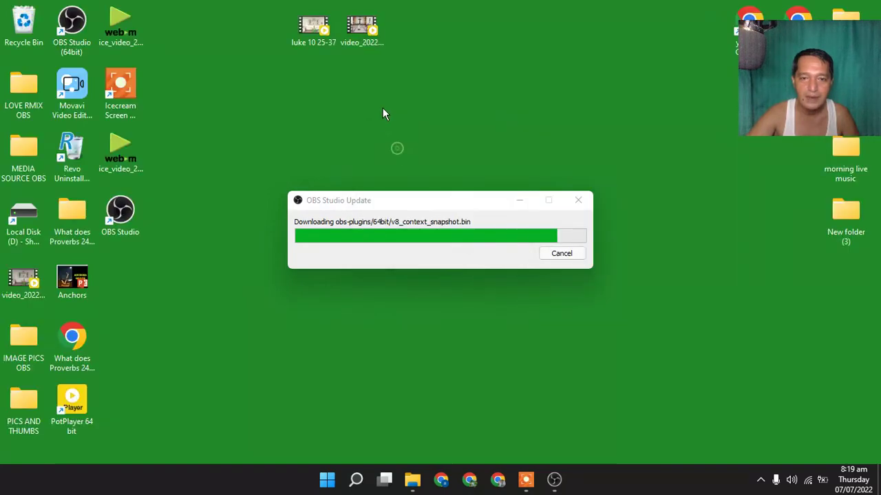
right_click(383, 108)
click(406, 147)
right_click(433, 108)
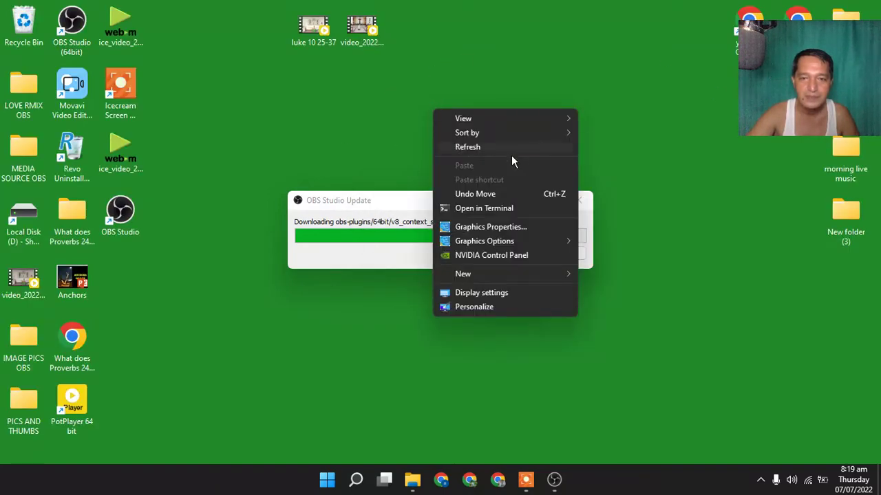
click(487, 146)
right_click(435, 114)
click(457, 147)
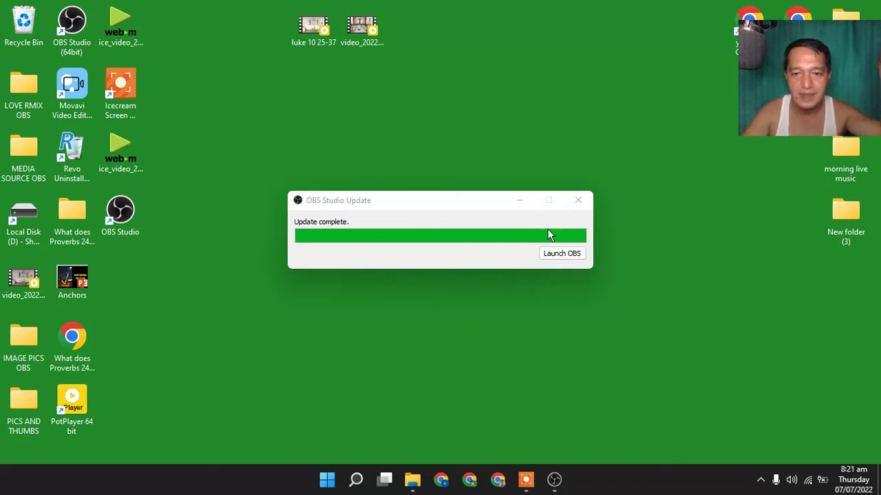
Step: Launch the updated OBS, dismiss the user survey and widen the main window slightly
click(563, 254)
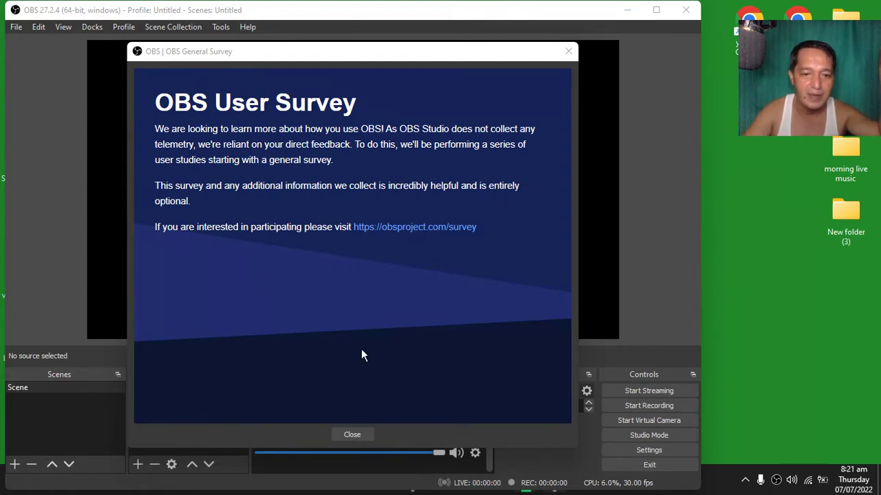
click(352, 435)
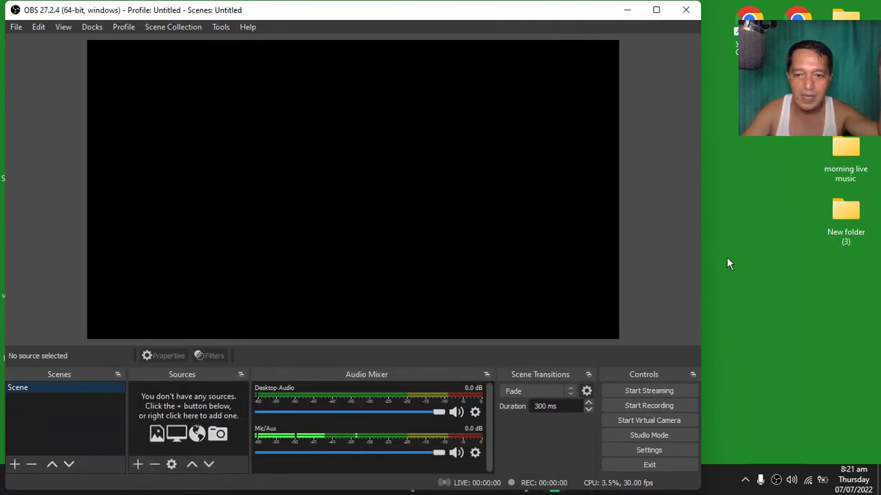
drag(703, 256, 729, 255)
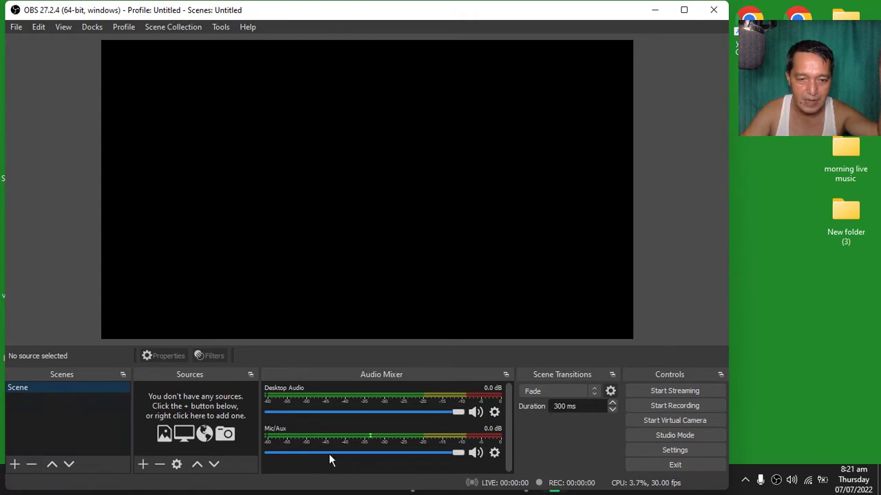
click(494, 452)
click(427, 351)
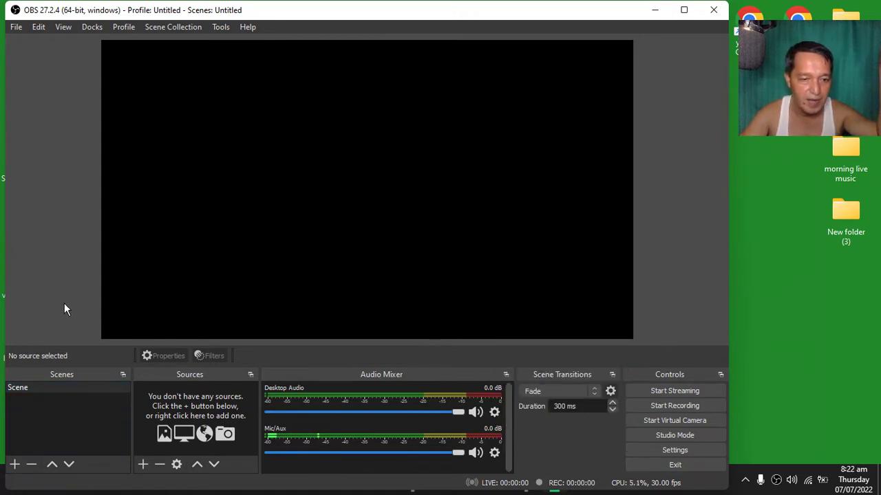
click(494, 411)
key(Escape)
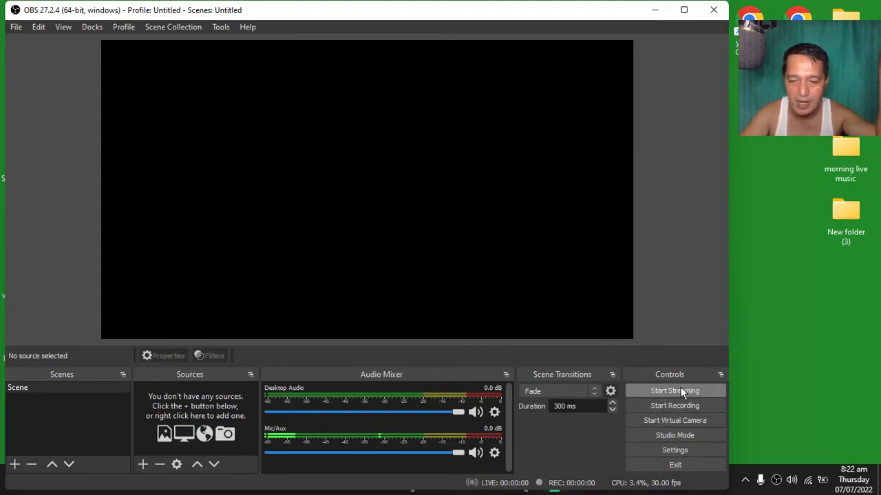
Step: Set the streaming service to YouTube - RTMPS in the stream settings
click(688, 446)
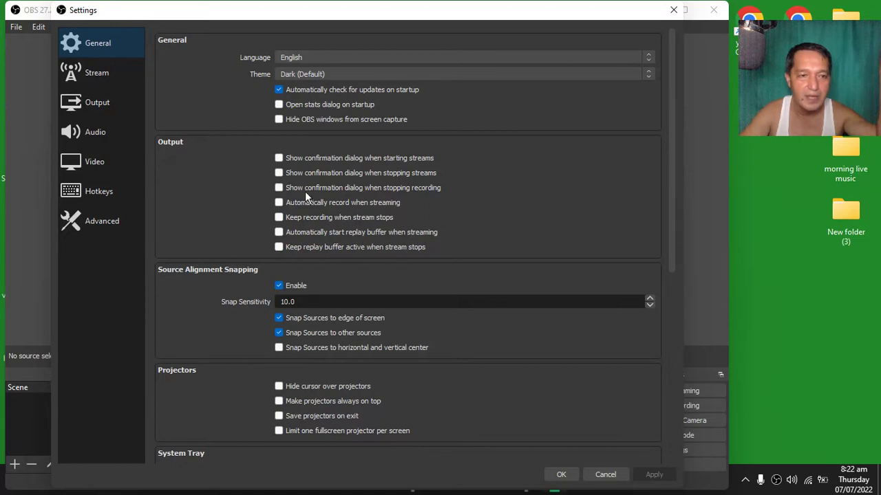
click(78, 69)
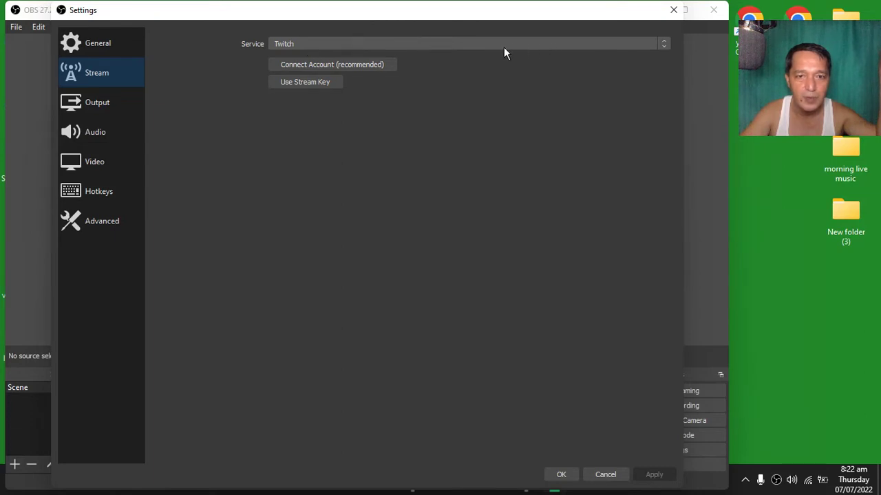
click(665, 43)
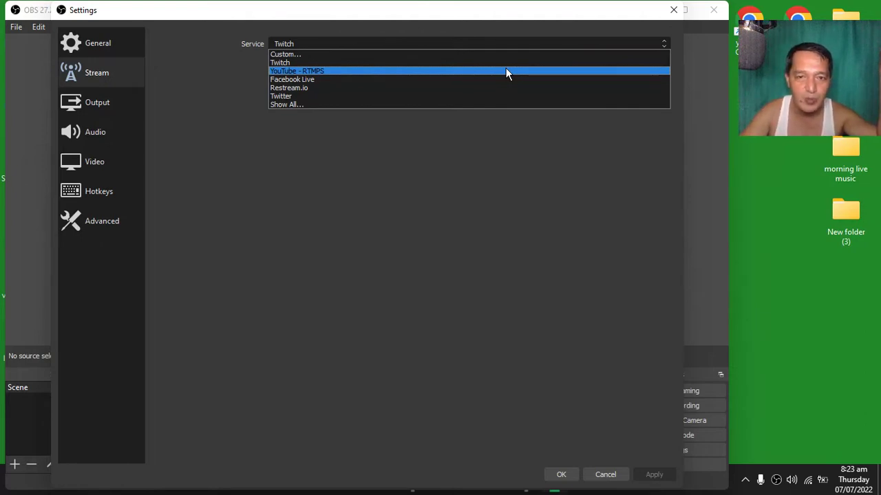
click(505, 72)
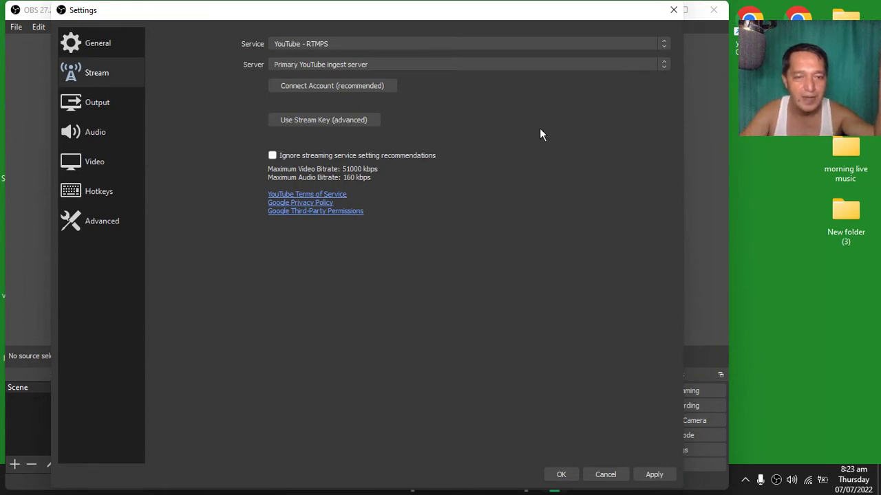
Step: Connect the WANDER Tv Google account to OBS, grant the requested access and close the authorization page
click(353, 89)
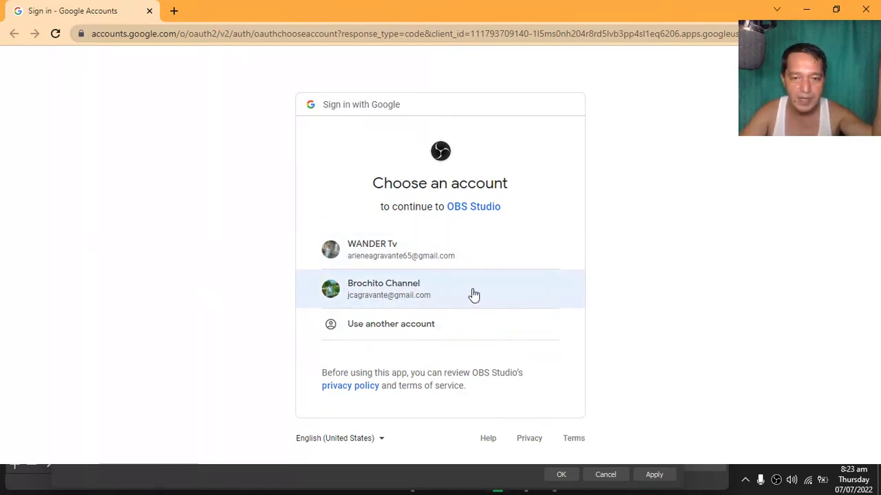
click(425, 256)
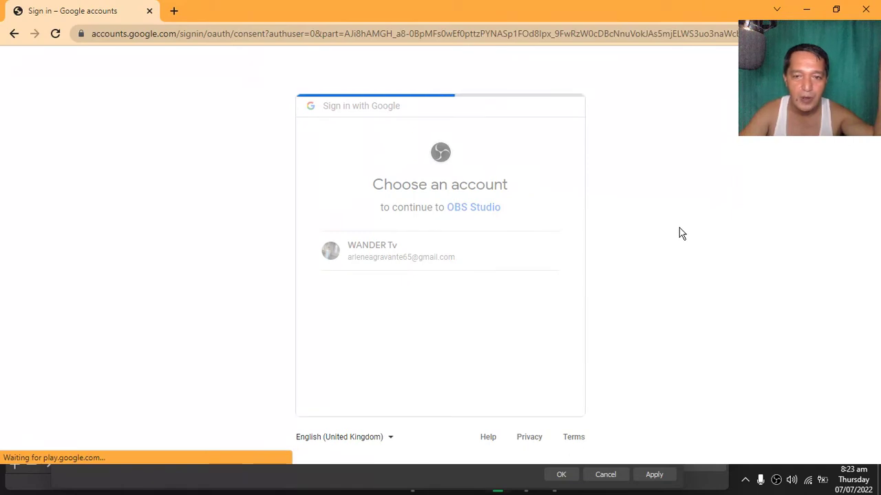
scroll(678, 234, down, 2)
click(502, 379)
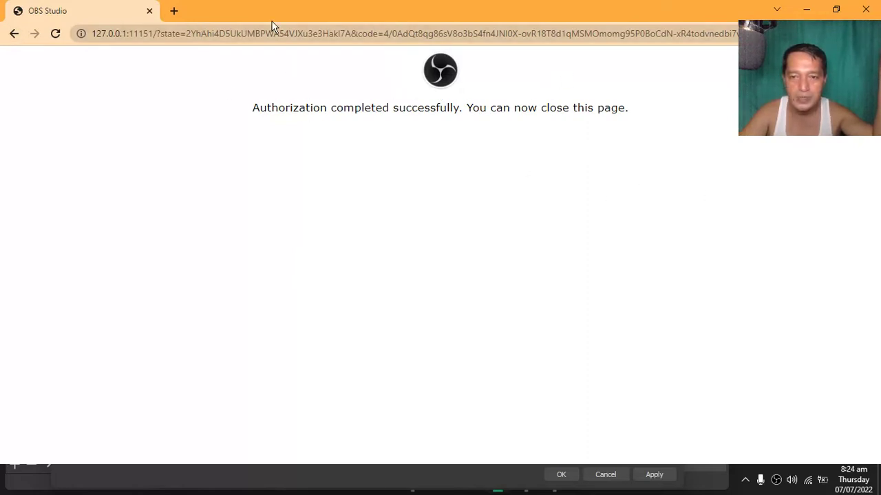
click(865, 10)
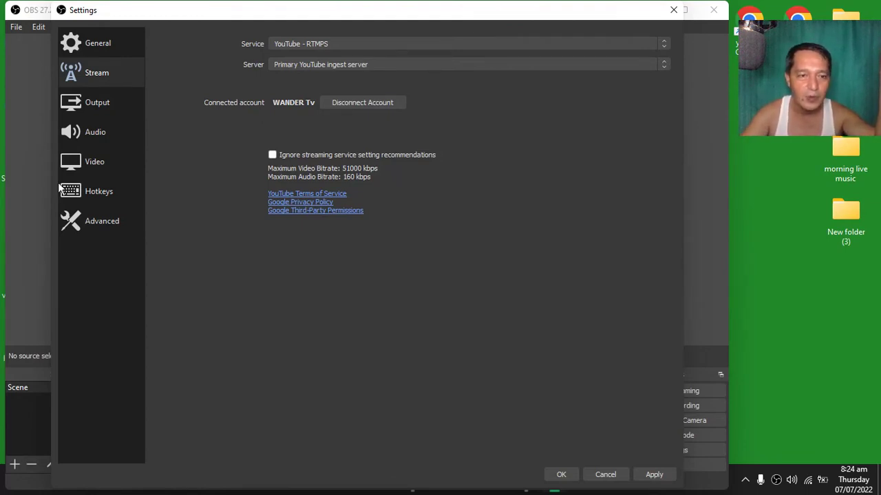
Step: Apply the stream settings with the connected YouTube account, move the floating chat window aside and close the settings
click(674, 9)
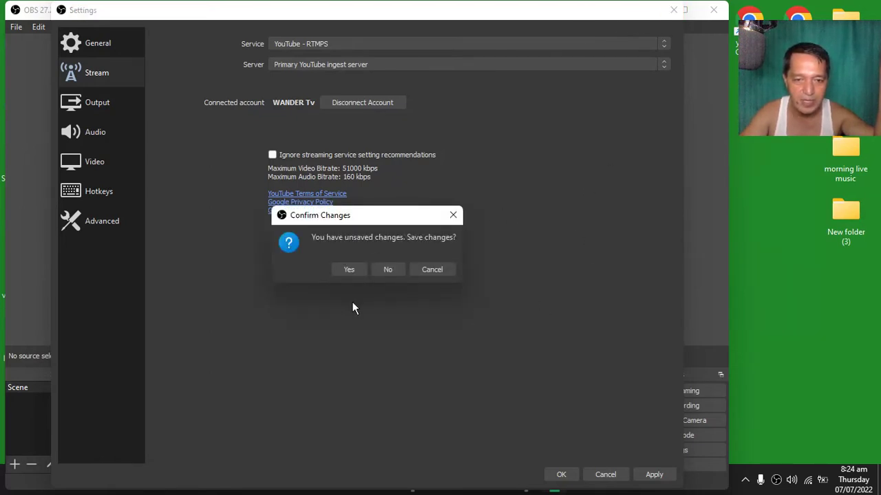
click(430, 271)
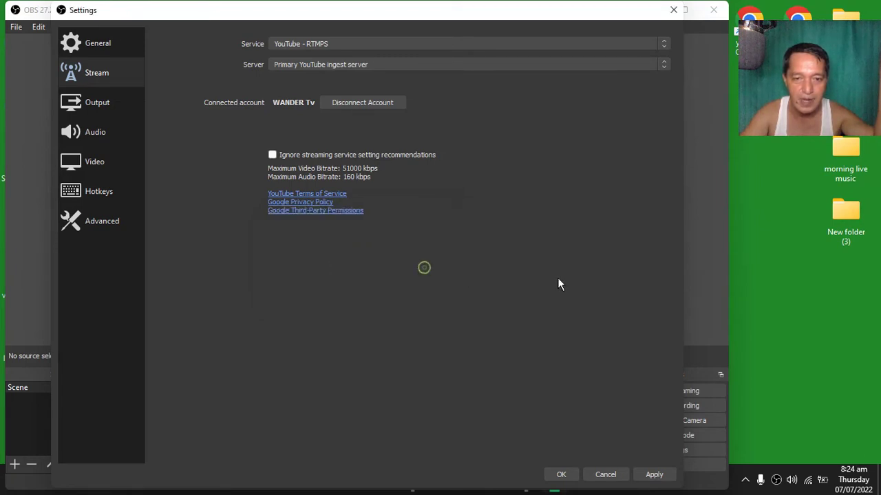
mouse_move(440, 10)
mouse_down()
mouse_move(448, 44)
mouse_move(447, 5)
mouse_up()
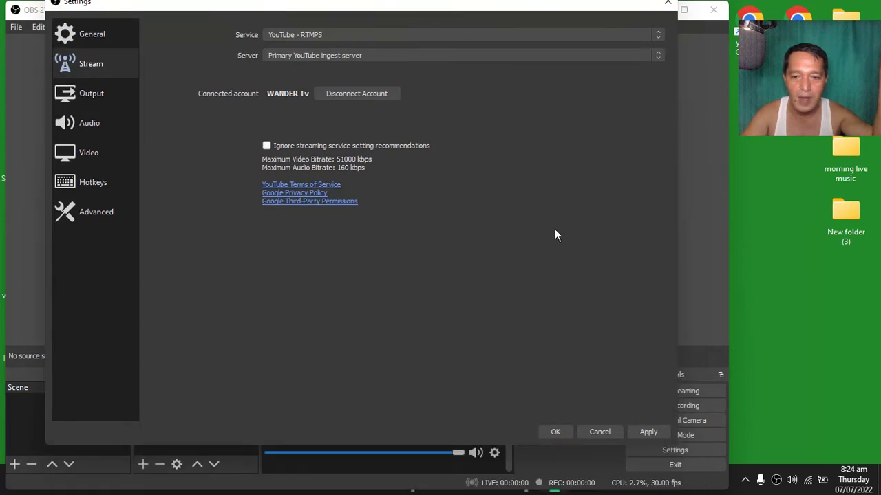
click(656, 433)
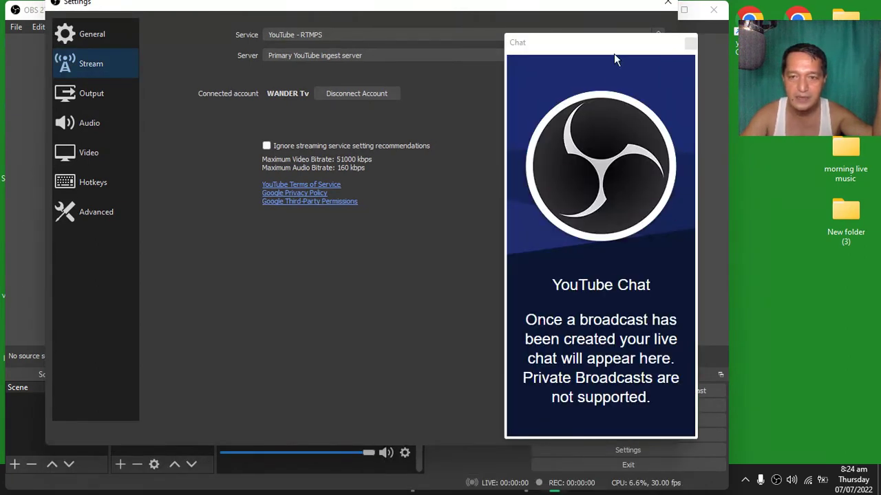
drag(581, 50, 166, 50)
click(562, 435)
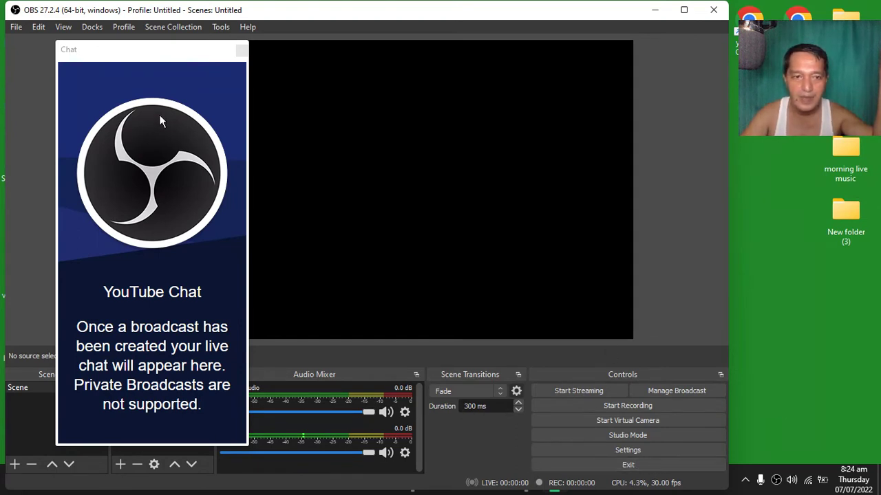
Step: Restart OBS Studio and hide the YouTube Chat dock so that only the main window is shown
drag(132, 56, 289, 97)
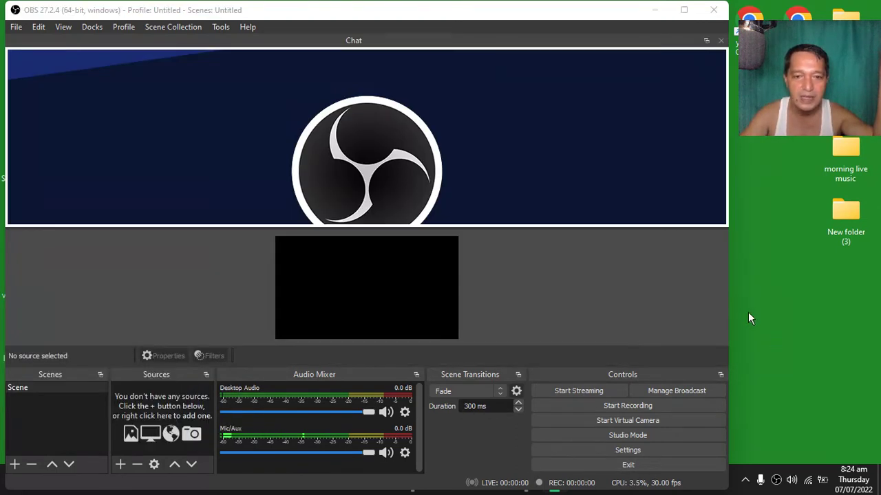
click(714, 9)
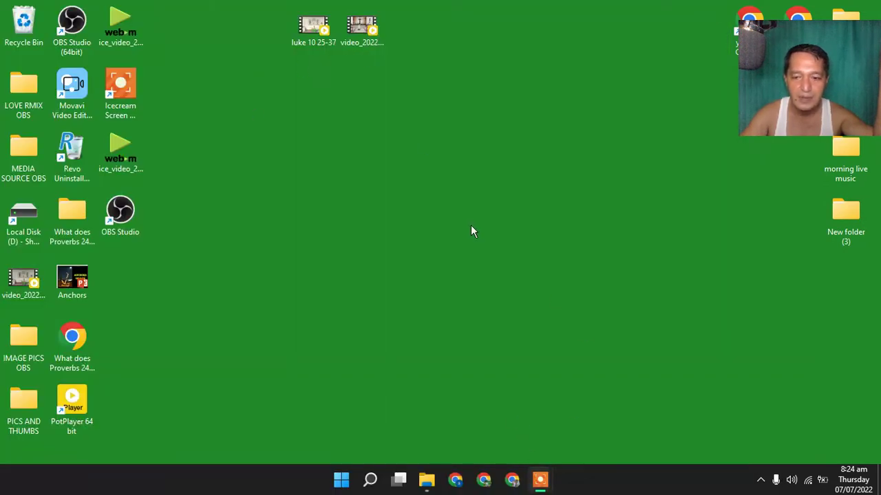
double_click(128, 225)
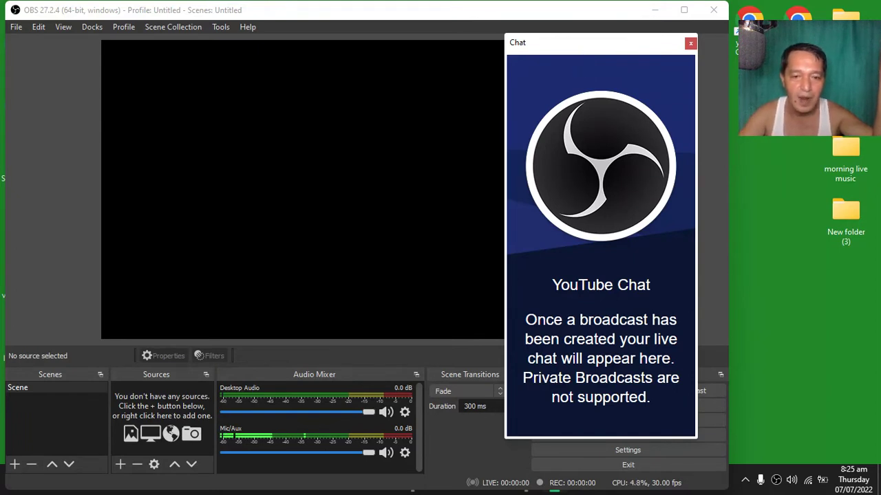
click(92, 27)
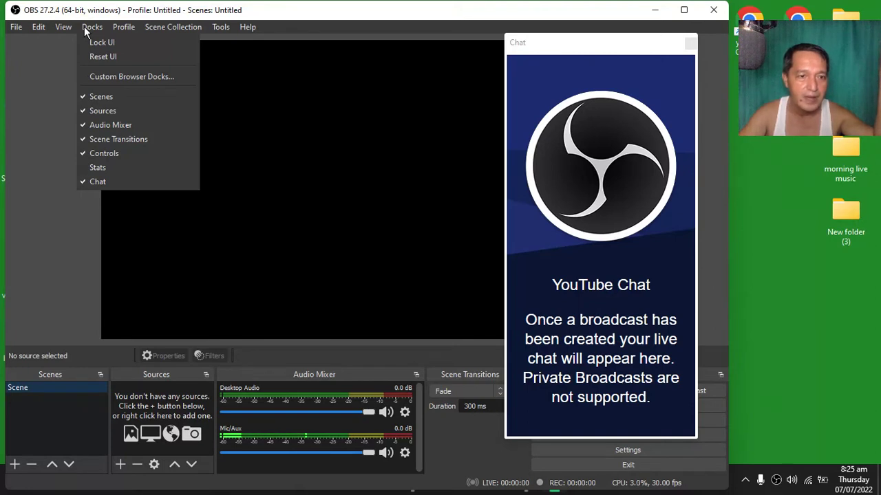
click(97, 182)
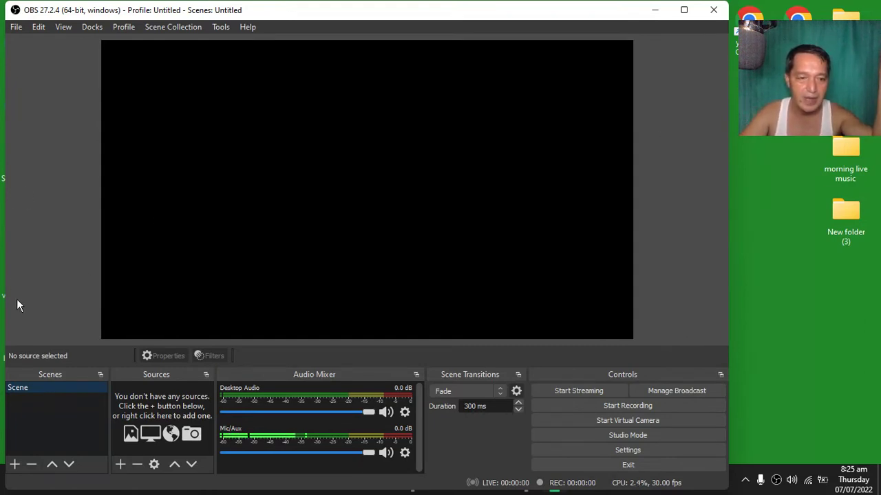
drag(318, 16, 326, 15)
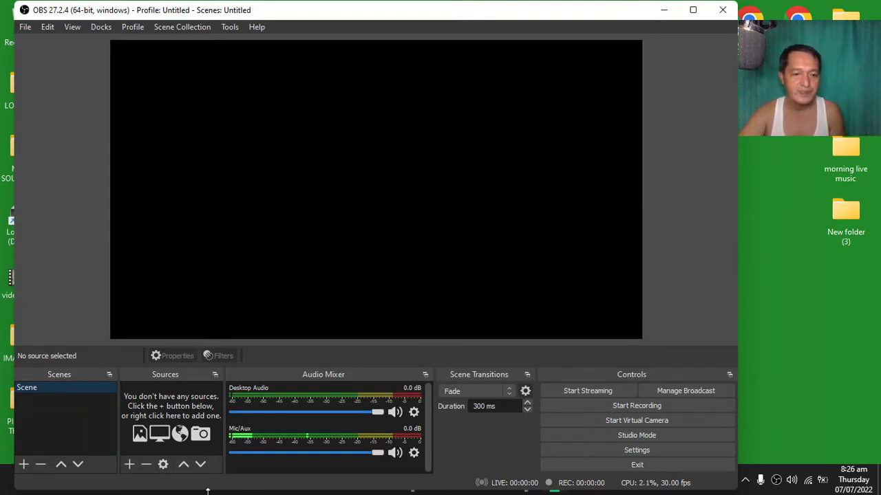
Step: Add a new Image Slide Show source to the scene, keeping its default name and properties
click(129, 466)
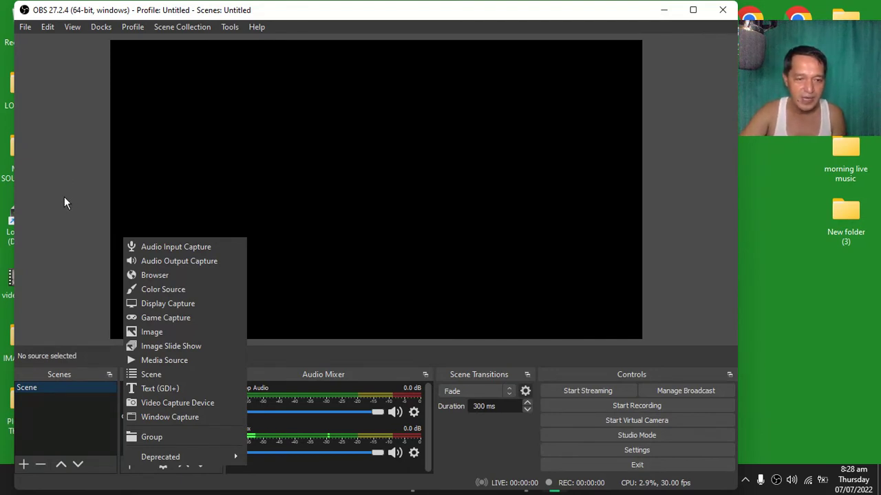
click(165, 346)
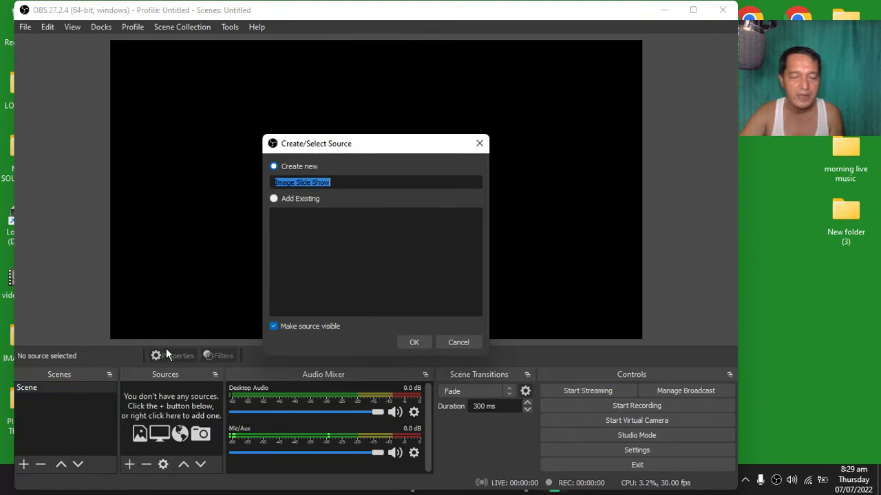
click(274, 168)
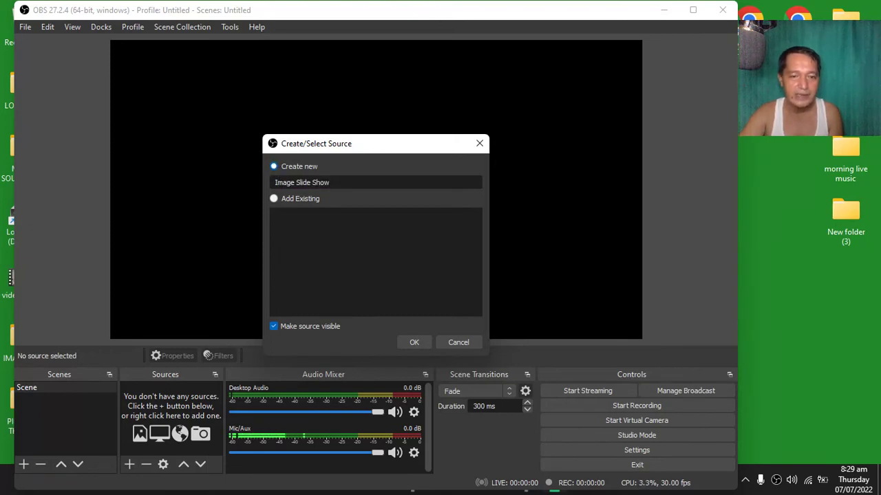
click(427, 342)
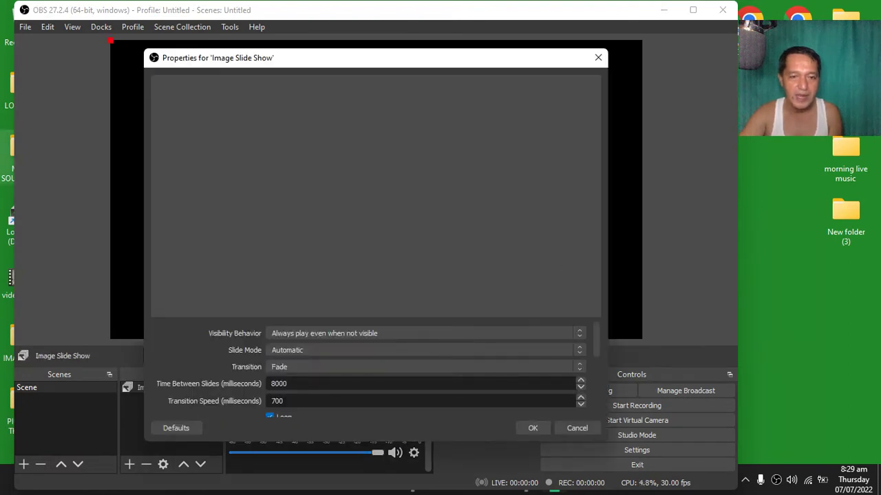
scroll(486, 331, down, 2)
scroll(387, 388, up, 2)
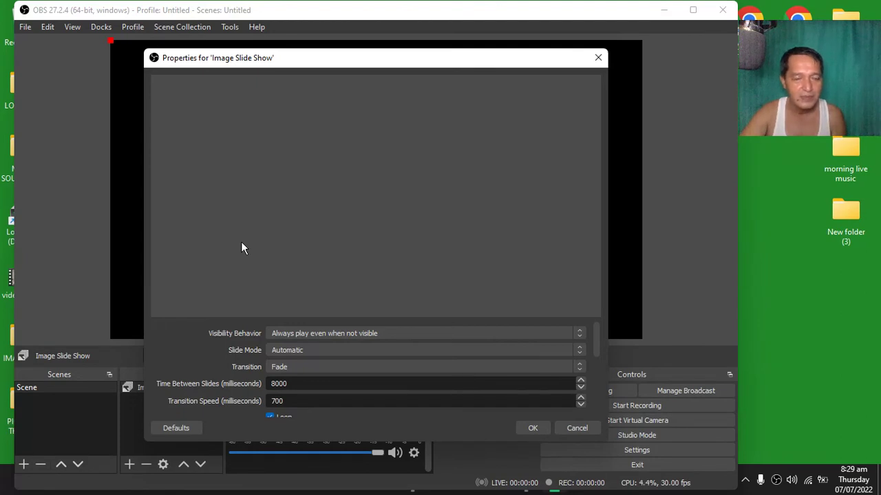
click(530, 428)
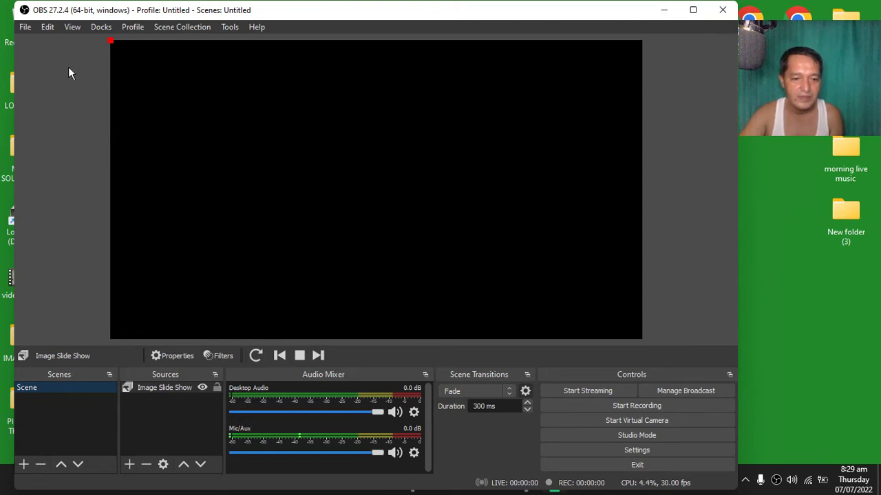
Step: Create a new visible Media Source in the scene with its default name
click(129, 464)
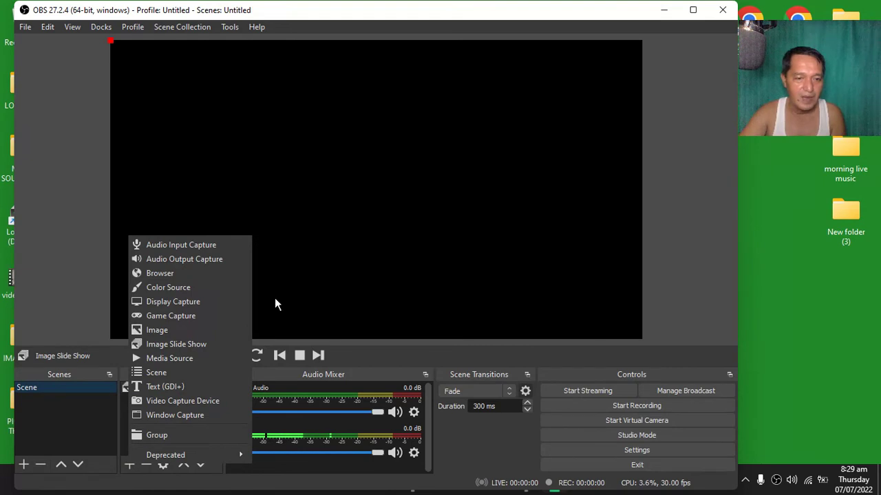
click(165, 357)
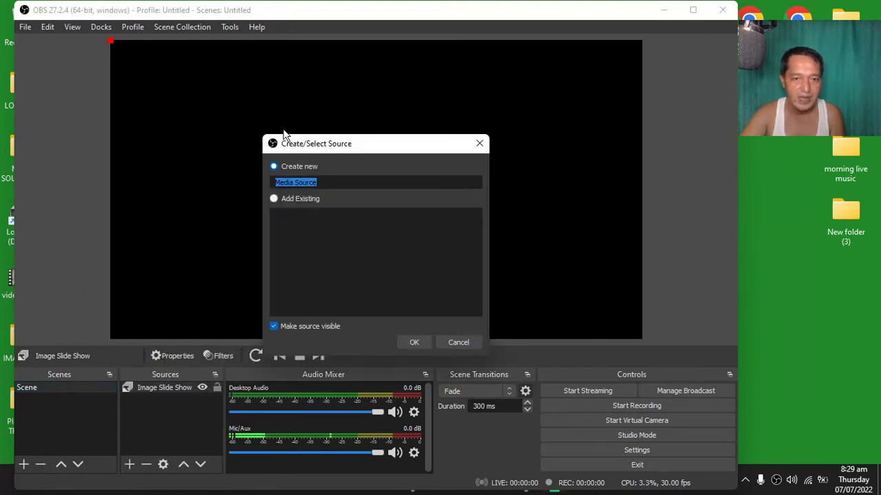
click(278, 166)
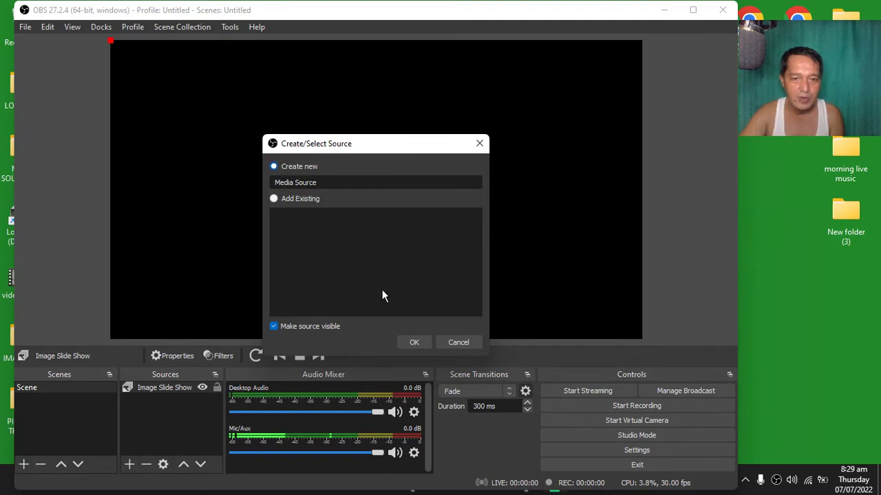
click(411, 342)
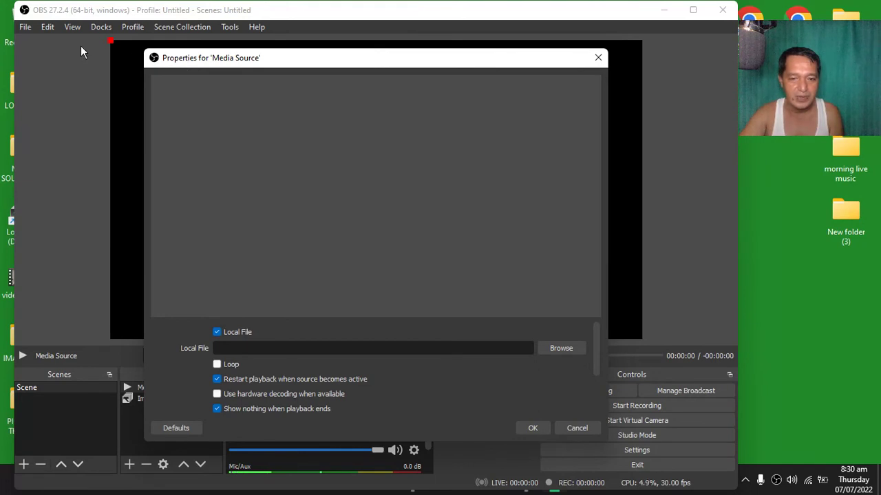
Step: Load 37688.gif from the desktop's MEDIA SOURCE OBS folder into the media source and enable Loop
click(561, 349)
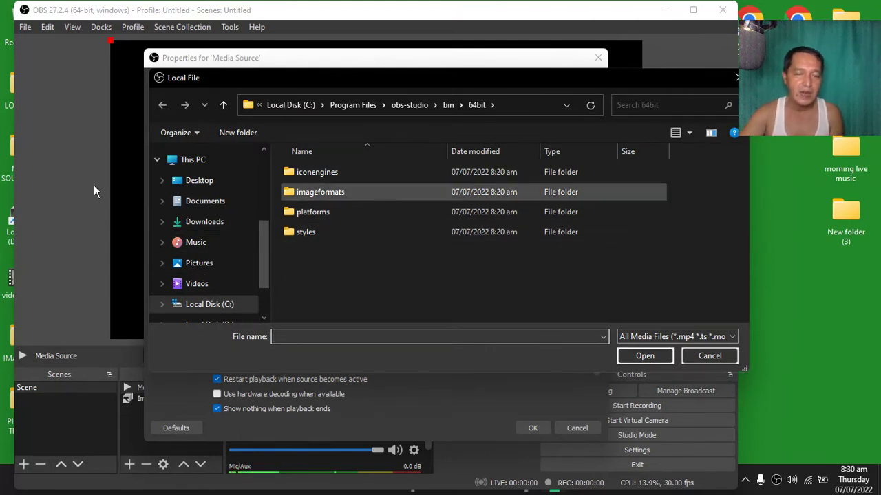
click(199, 181)
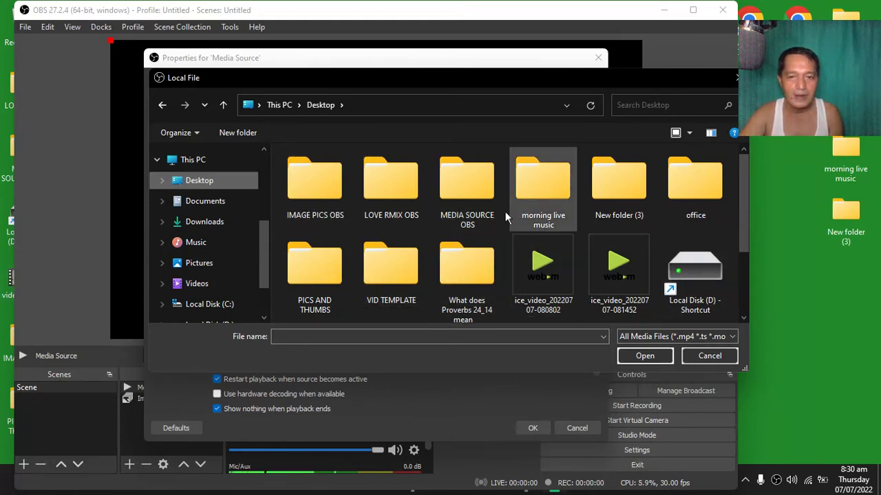
double_click(461, 189)
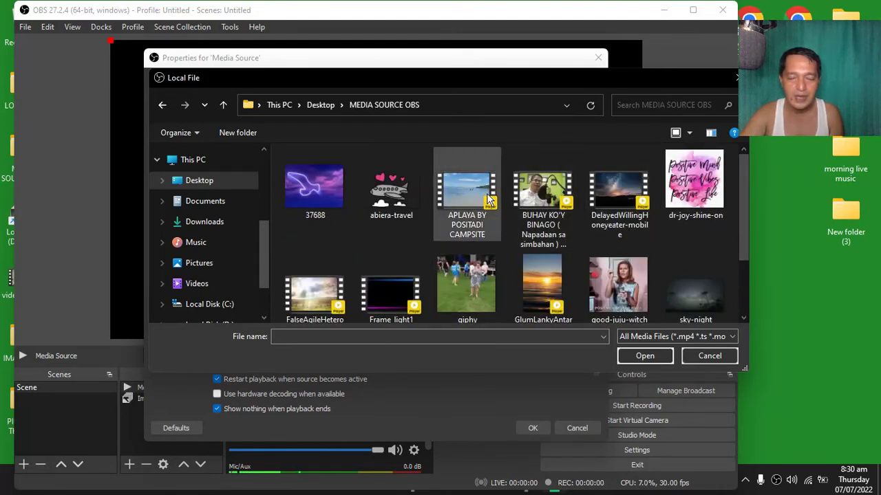
click(315, 182)
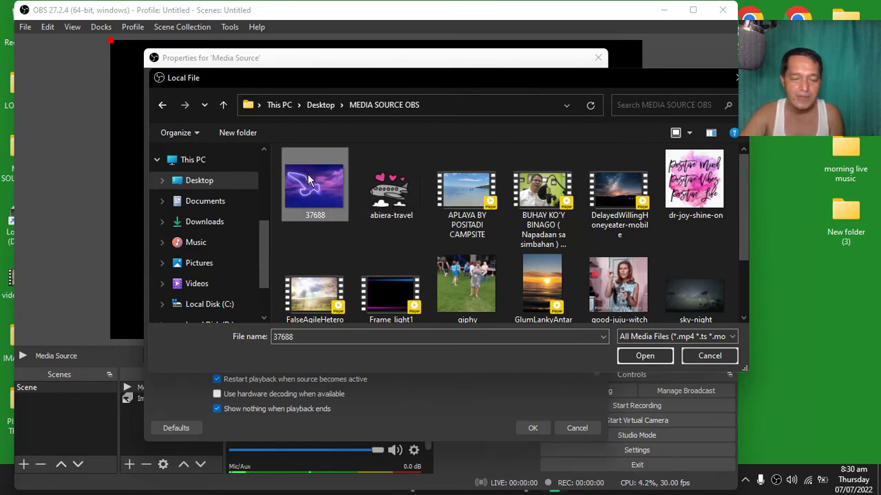
double_click(309, 181)
right_click(309, 178)
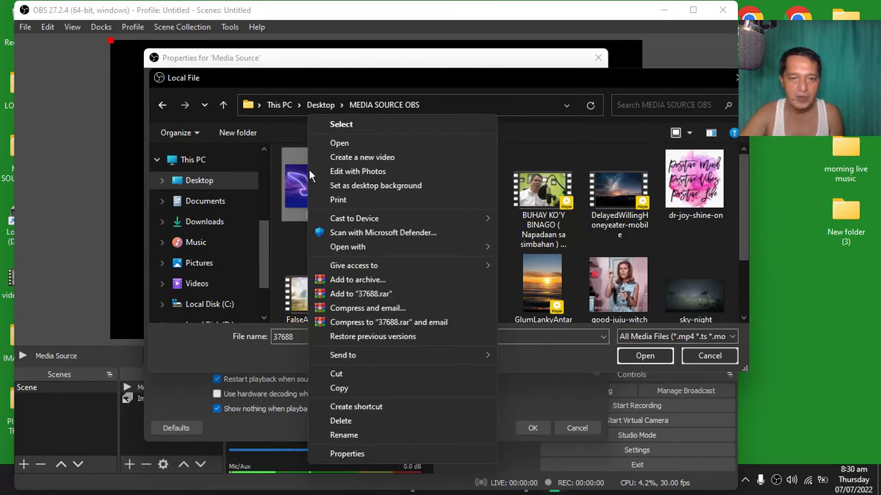
click(341, 125)
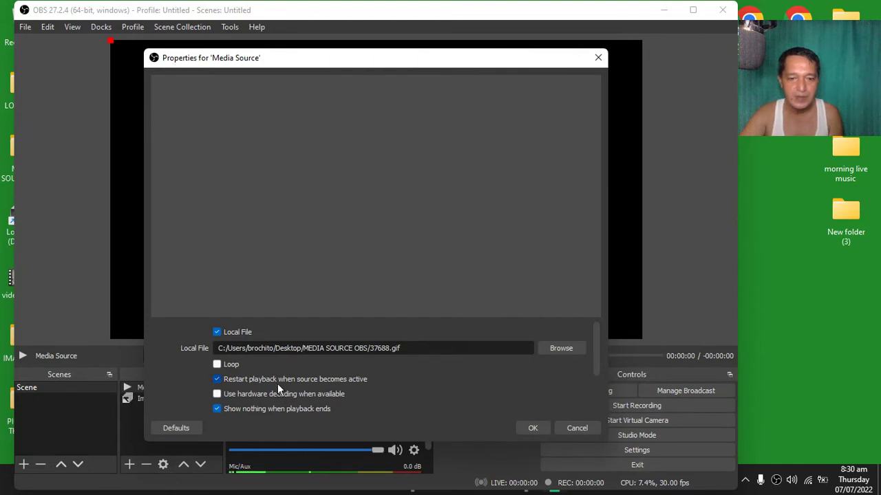
click(219, 365)
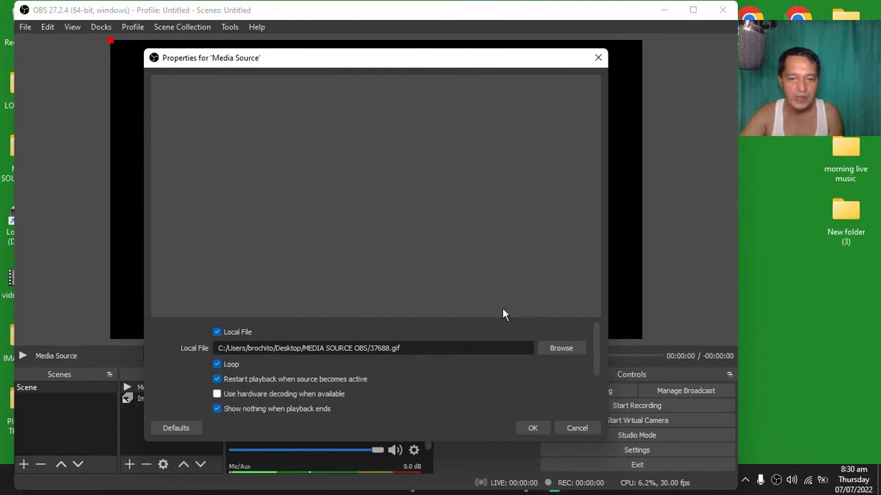
click(529, 428)
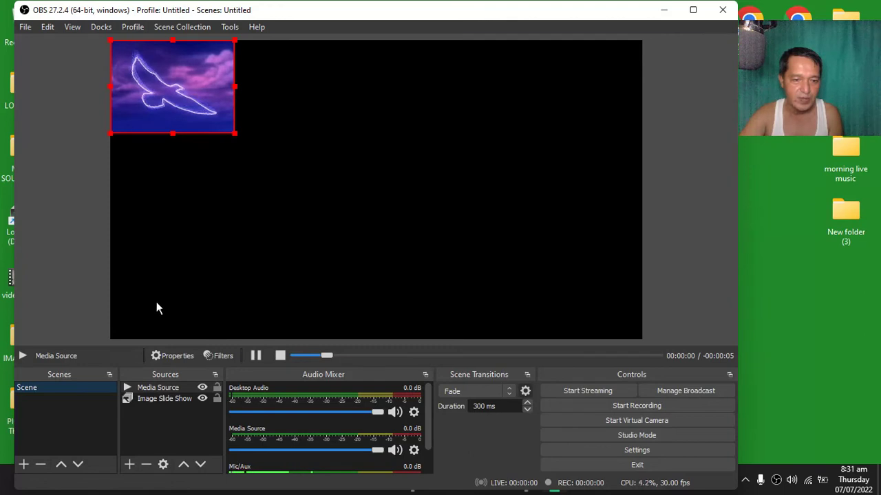
Step: Lock and unlock the media source, and enlarge the bird animation freehand in the preview
click(217, 390)
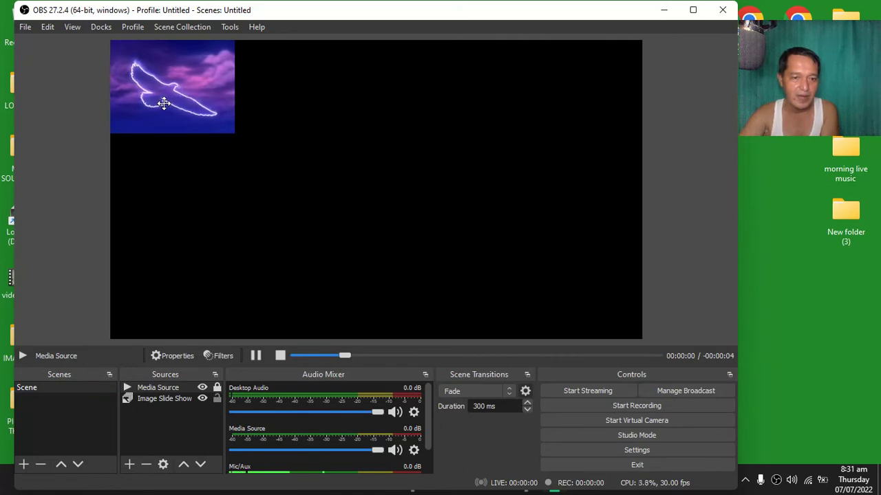
click(216, 389)
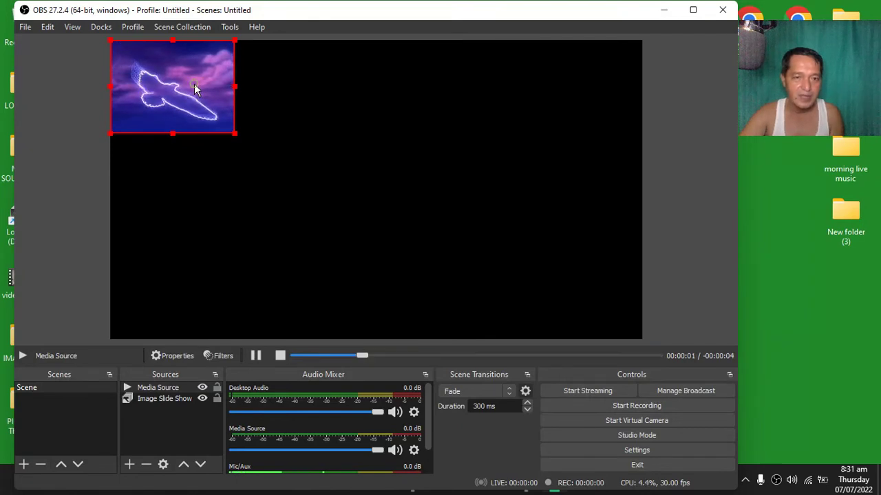
drag(234, 86, 442, 138)
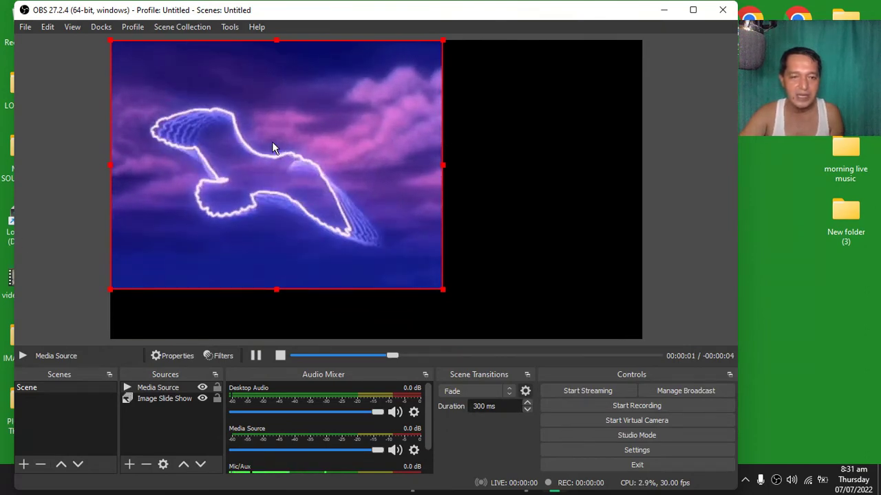
Step: Stretch the bird animation to the screen so it fills the whole canvas
right_click(221, 135)
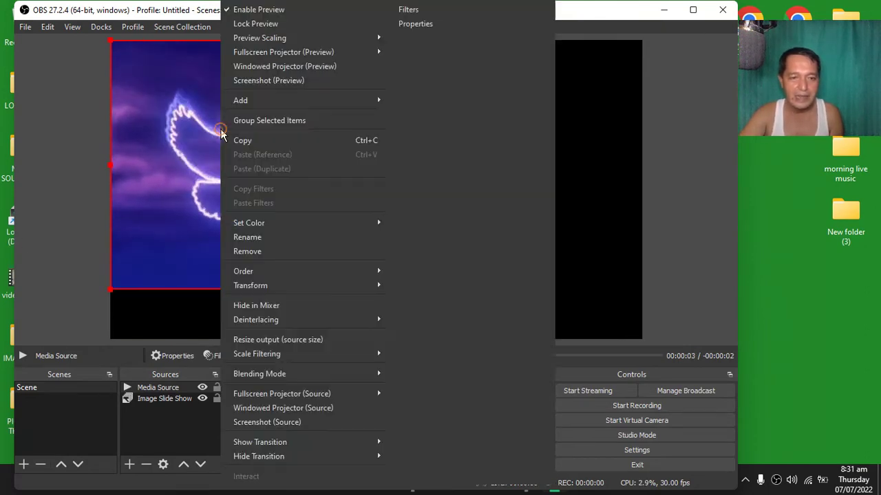
mouse_move(313, 289)
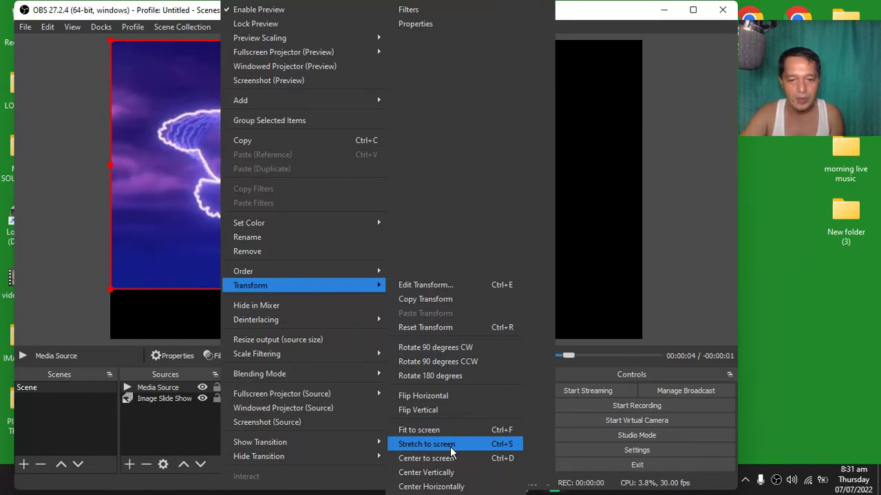
click(427, 444)
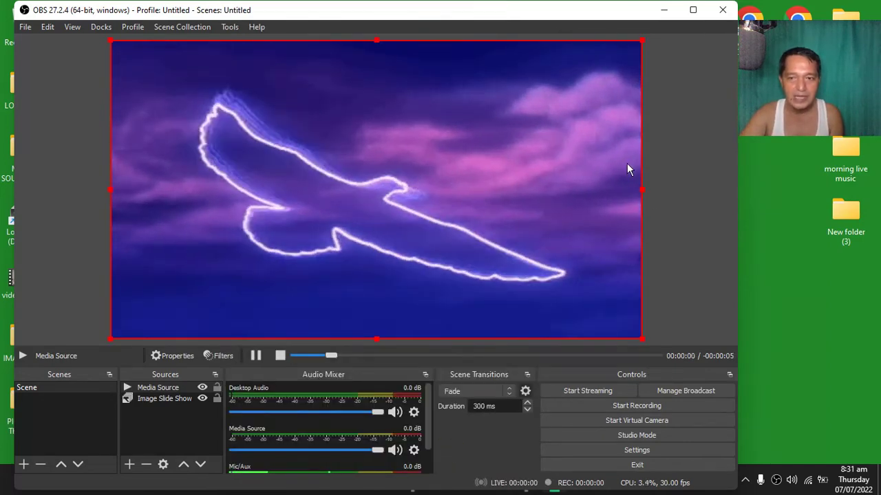
Step: Narrow the bird animation to about half the canvas width and widen it back to fill the canvas
drag(642, 192, 429, 162)
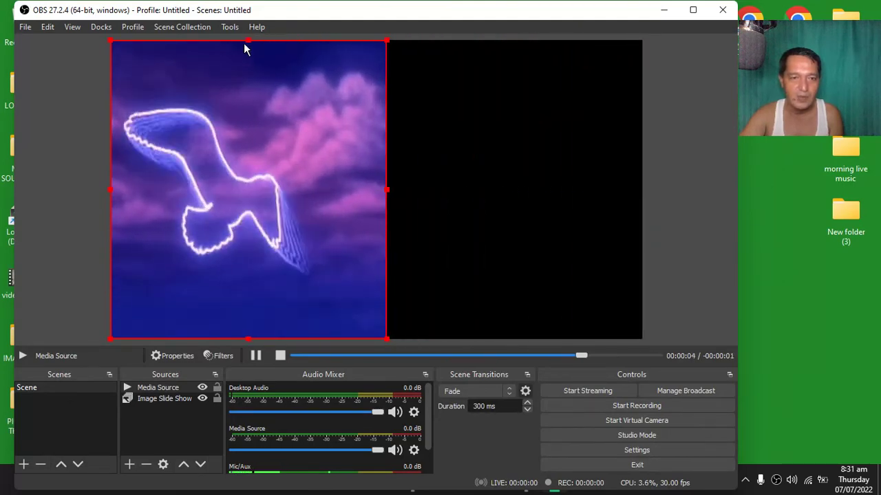
drag(247, 40, 269, 41)
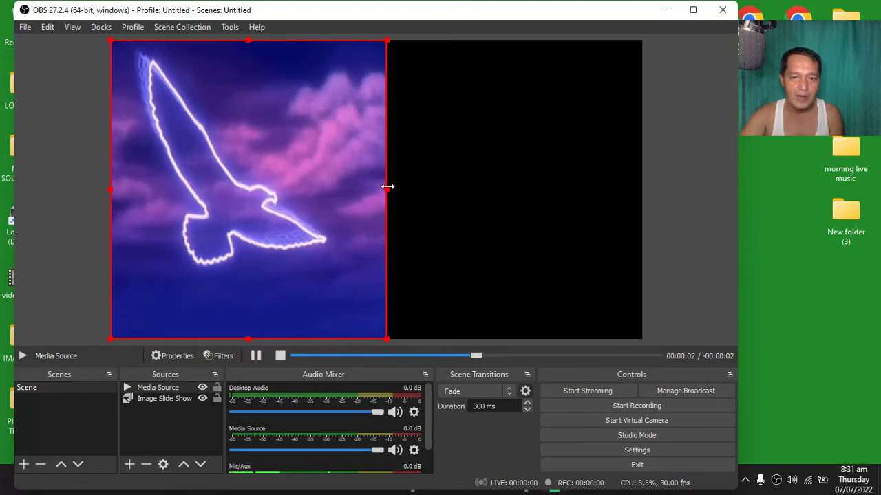
drag(388, 186, 647, 205)
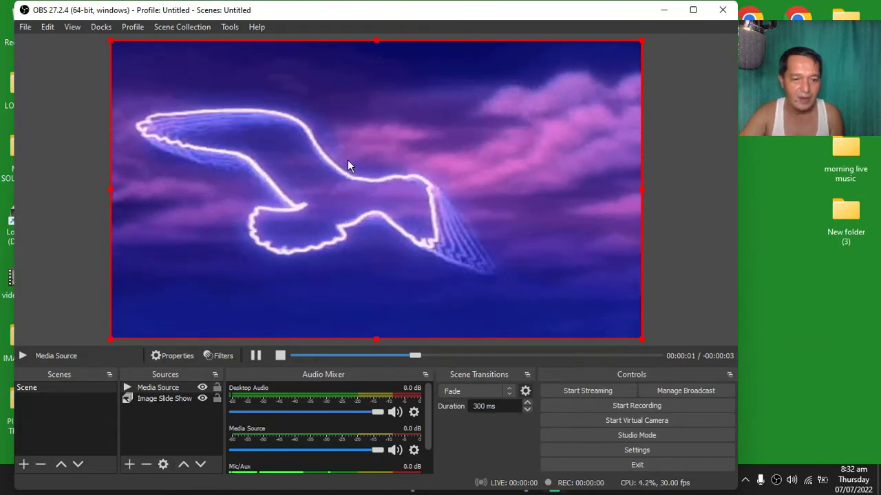
click(130, 465)
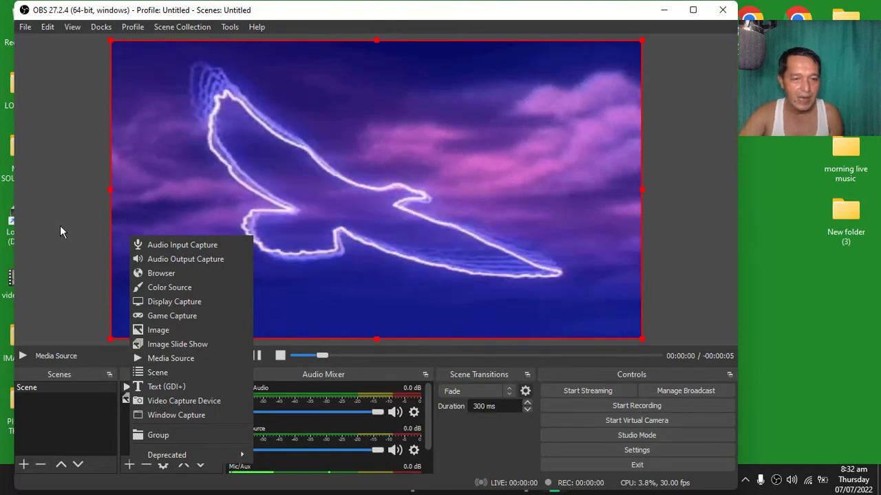
click(60, 225)
click(60, 226)
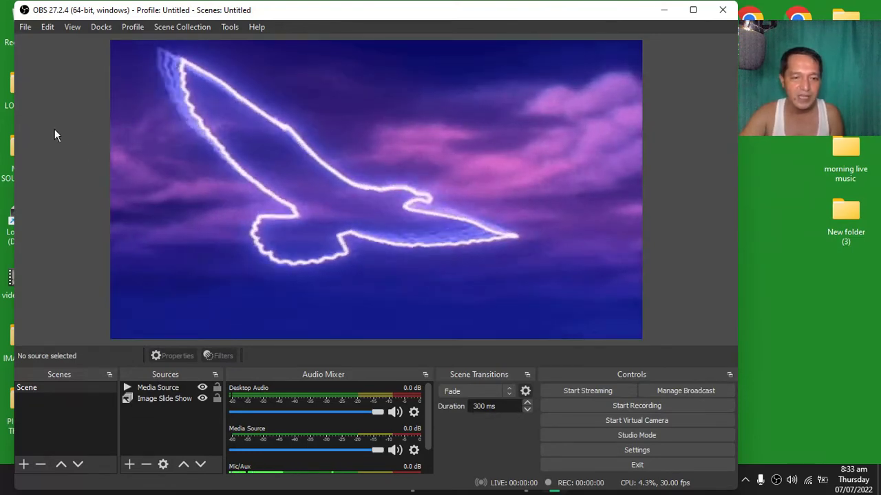
Step: Create a new visible Text (GDI+) source in the scene with its default name
right_click(164, 98)
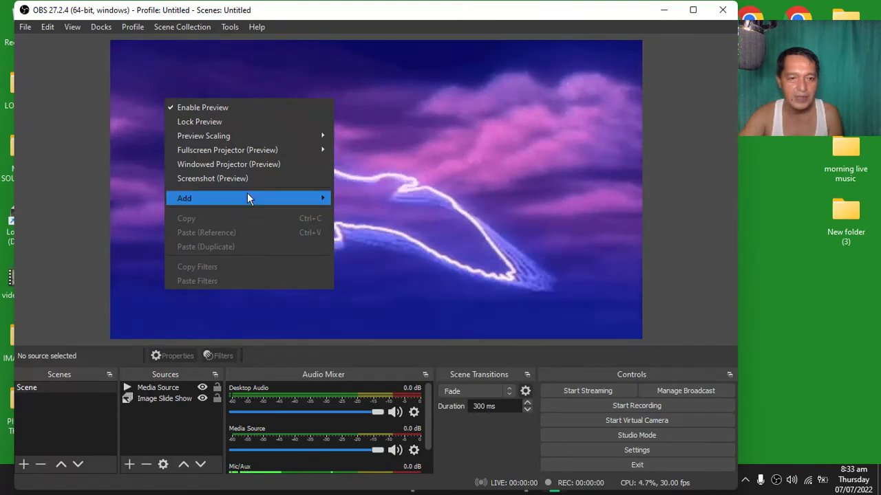
mouse_move(247, 197)
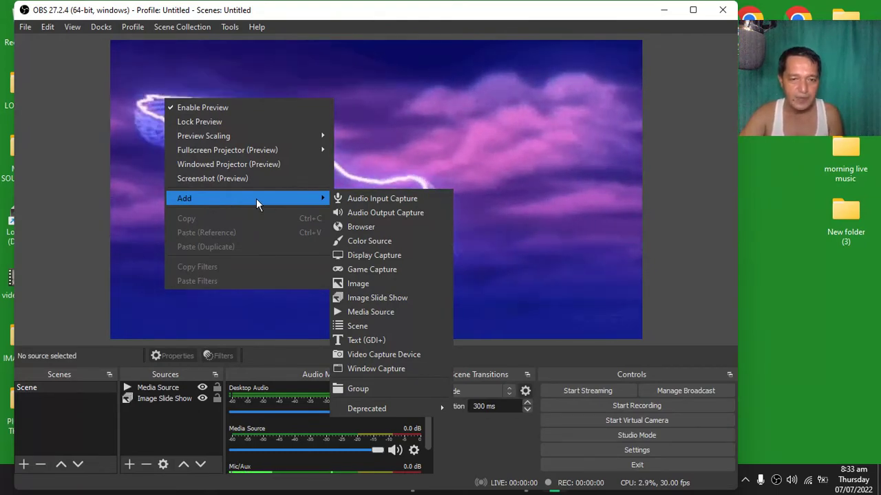
click(381, 342)
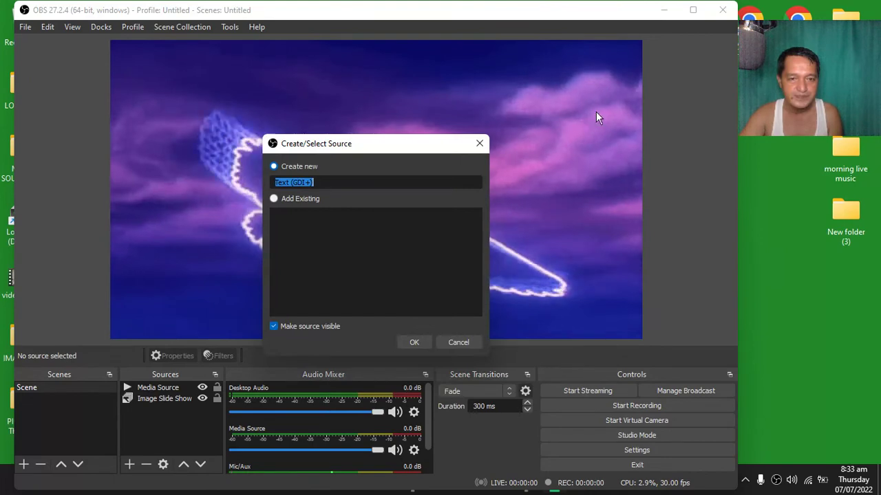
click(273, 169)
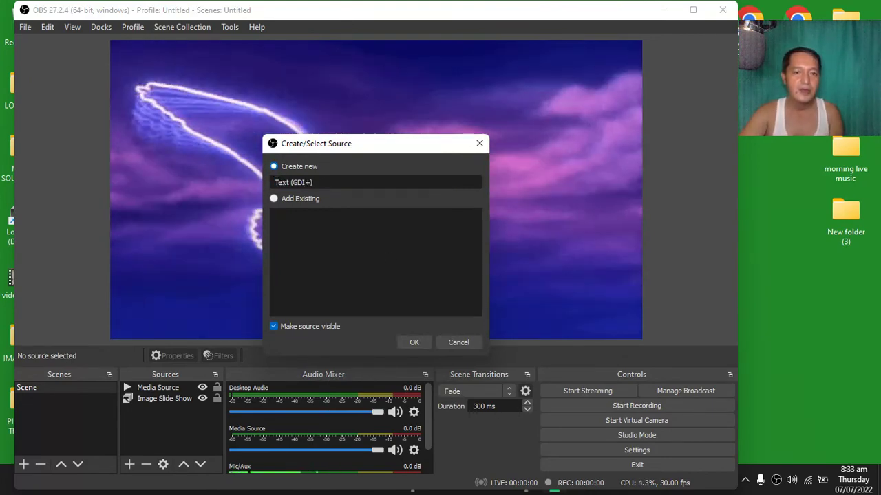
click(412, 342)
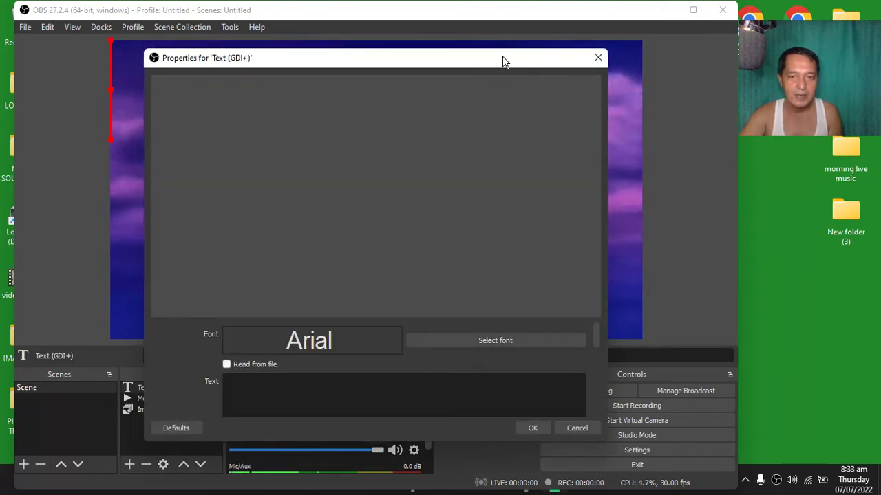
Step: Set the source's text to "wander tv" and shrink it freehand to about a fifth of the canvas width in the canvas's upper-left corner
drag(497, 111, 485, 128)
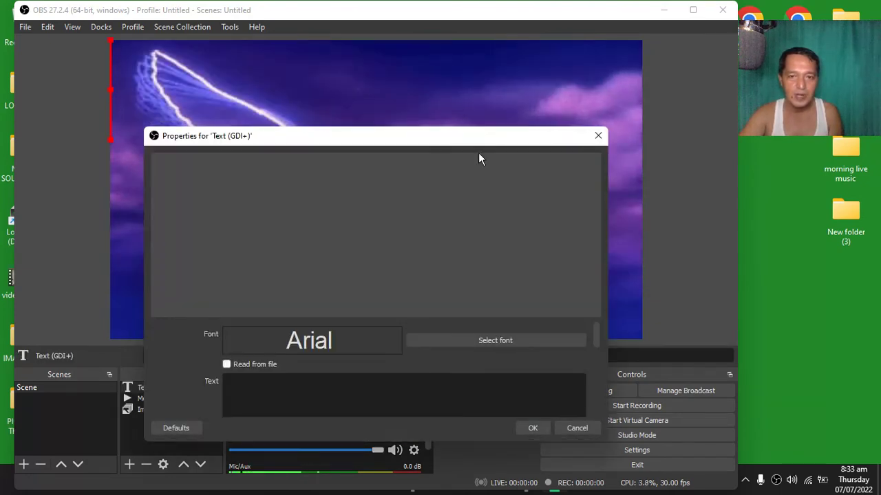
drag(357, 136, 362, 44)
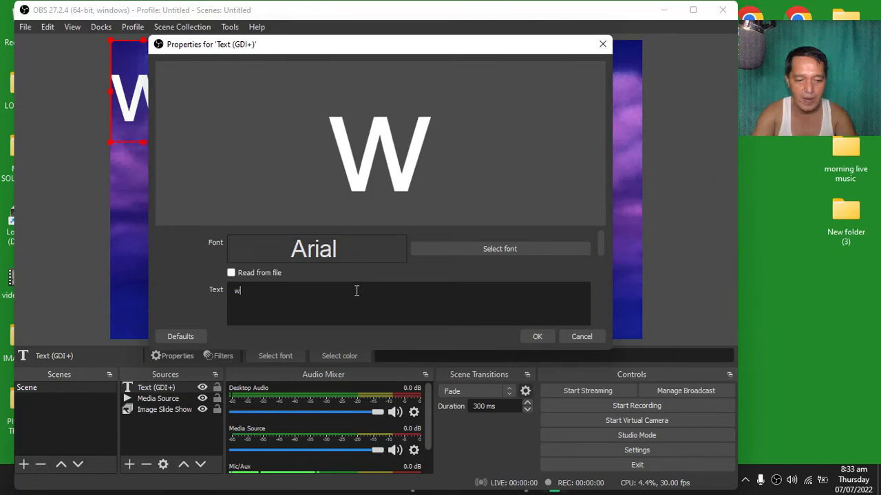
text(r tv)
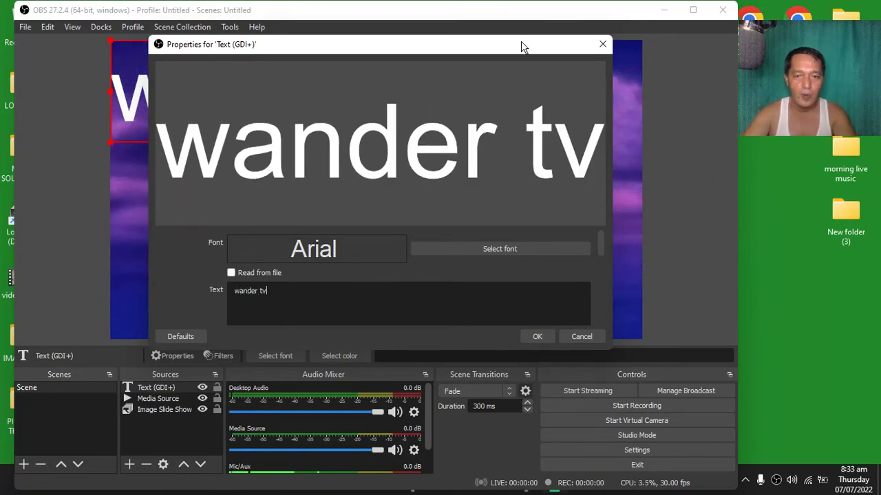
click(537, 337)
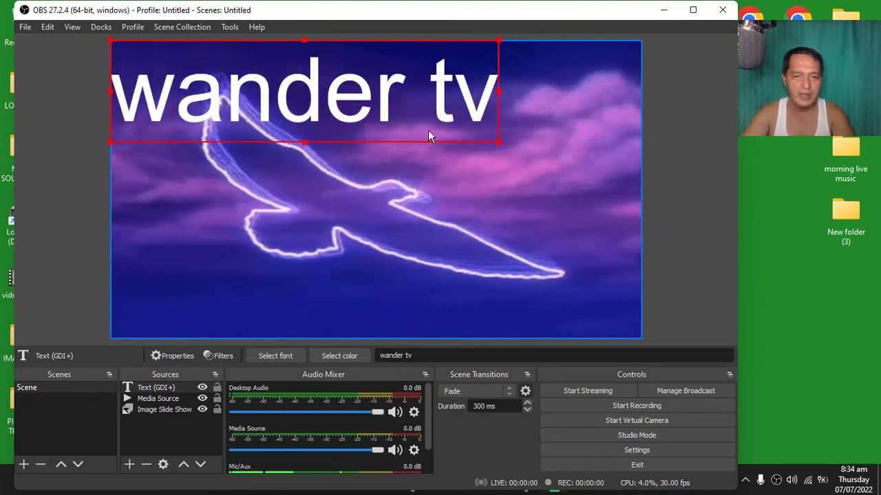
drag(498, 91, 222, 120)
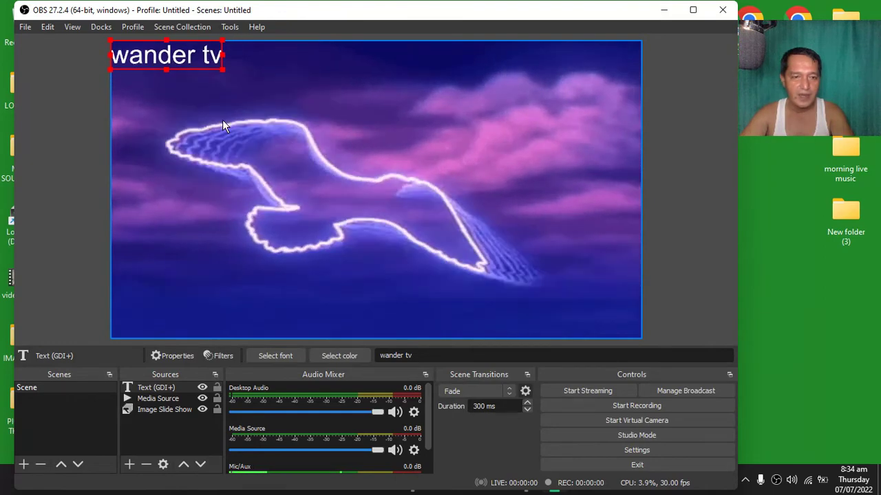
click(71, 150)
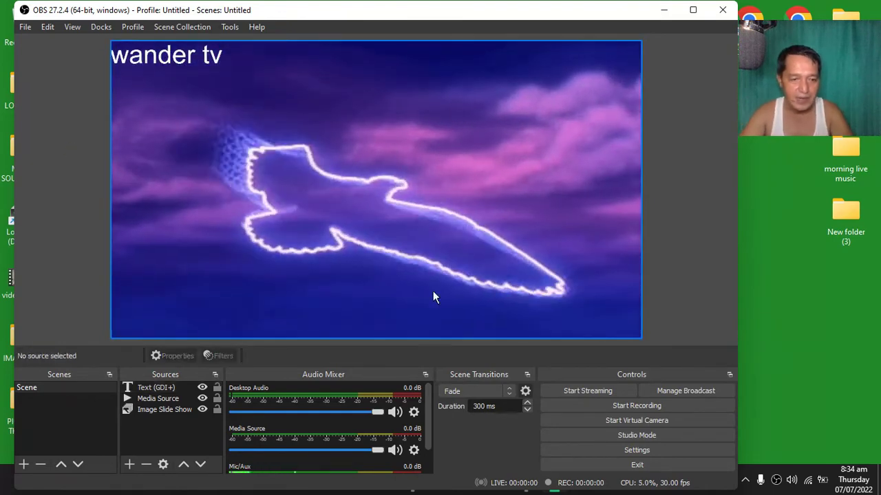
Step: Create a new visible Image source in the scene with its default name
right_click(254, 101)
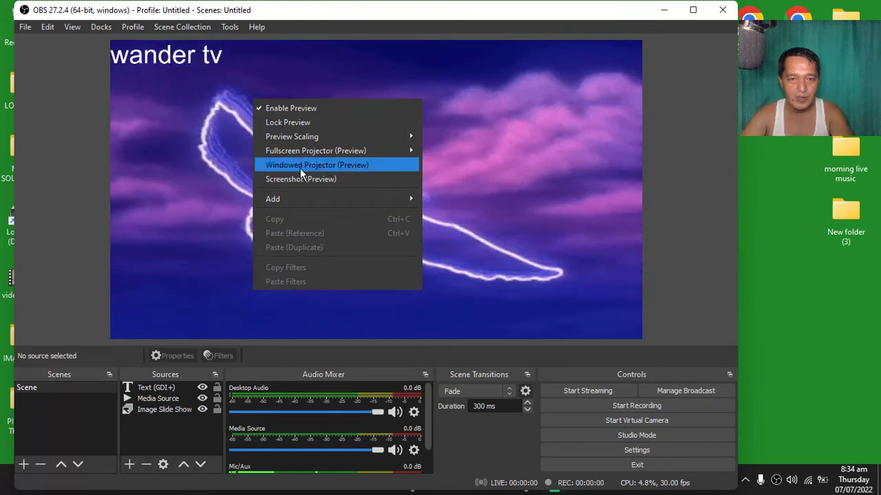
mouse_move(288, 199)
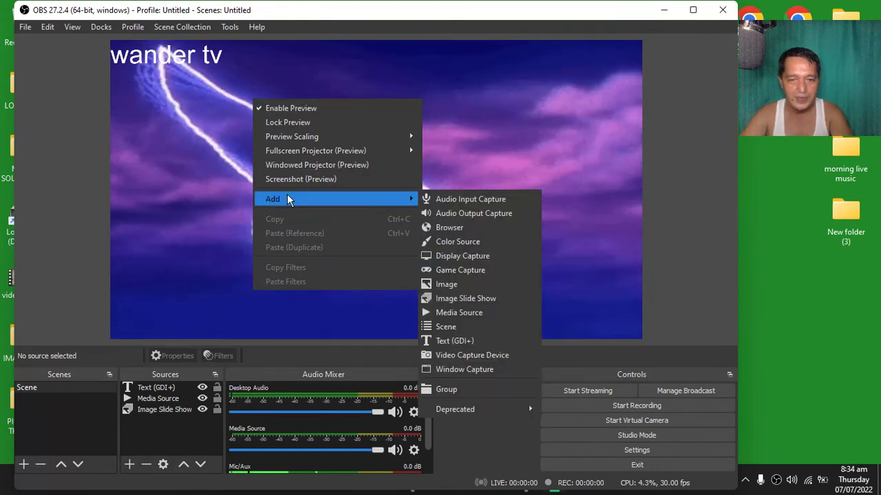
click(446, 285)
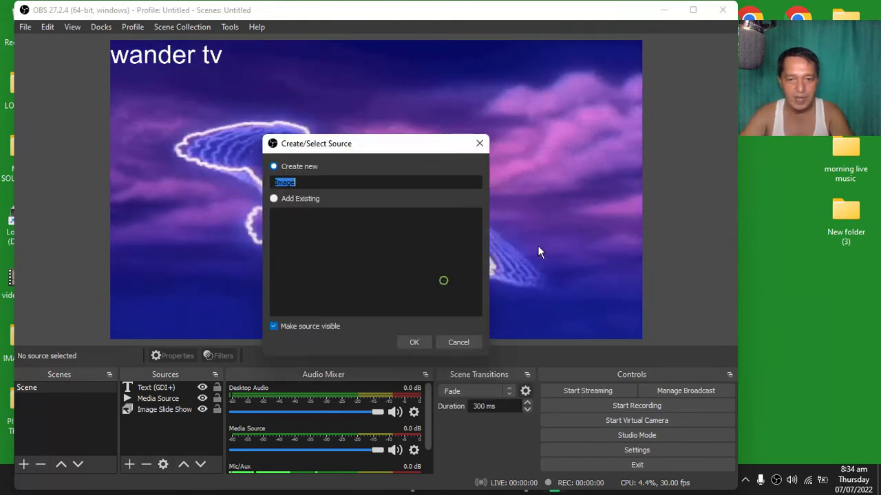
click(414, 343)
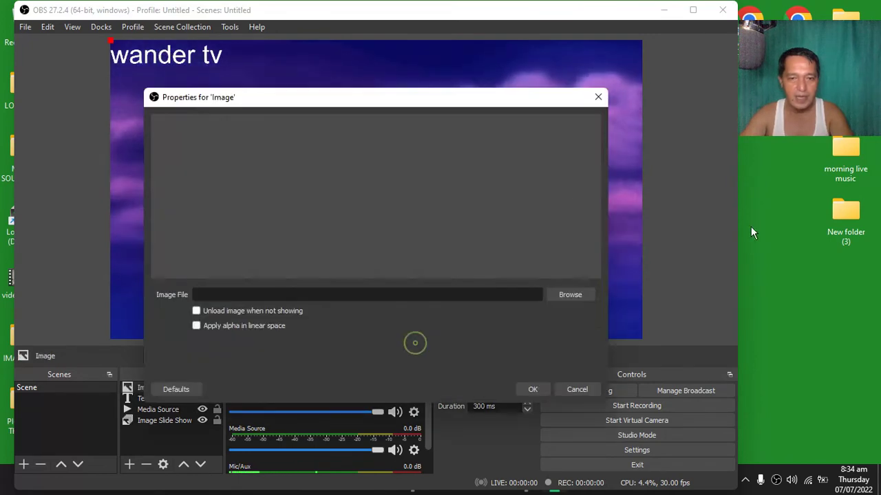
Step: Load the photo of the man in sunglasses and a yellow shirt from the desktop's IMAGE PICS OBS folder into the image source
click(561, 297)
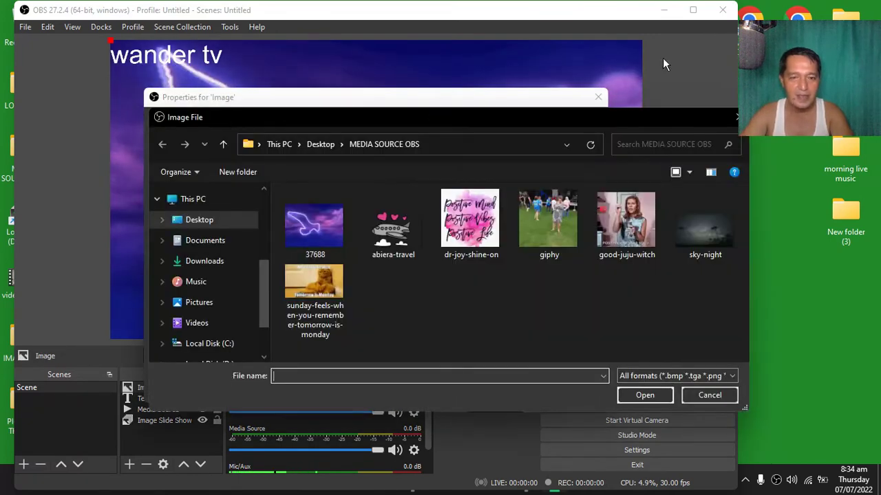
click(200, 221)
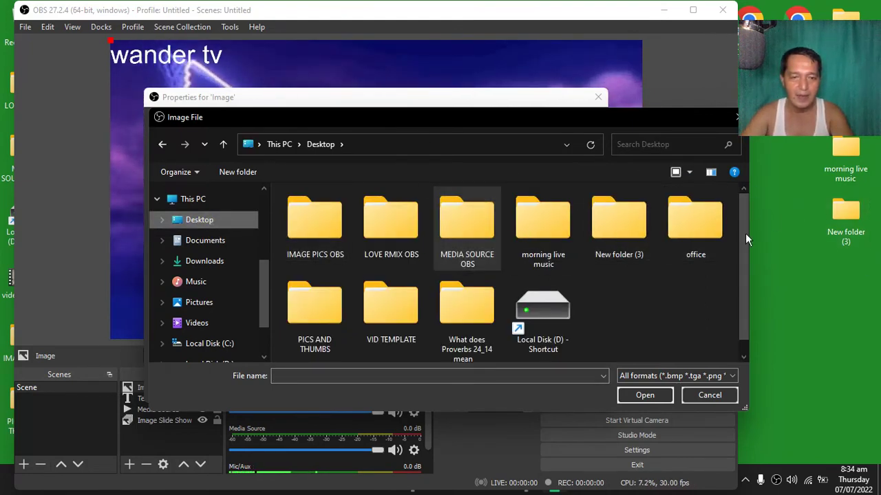
double_click(304, 212)
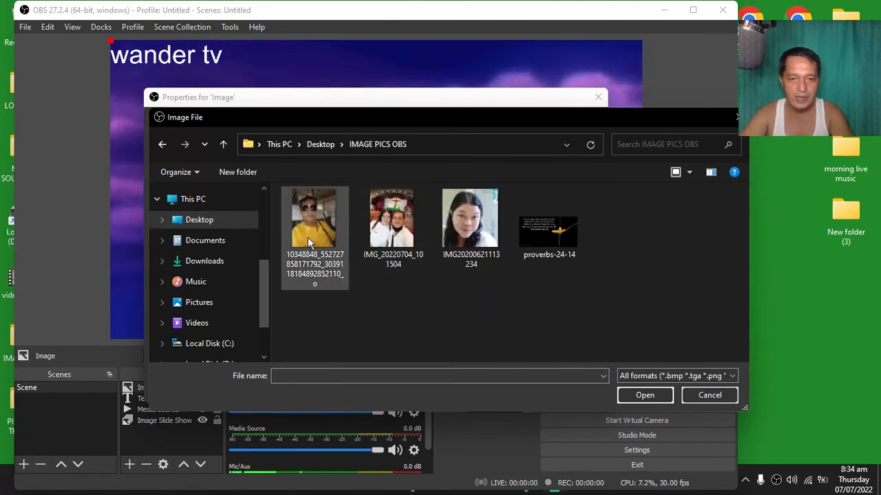
double_click(308, 238)
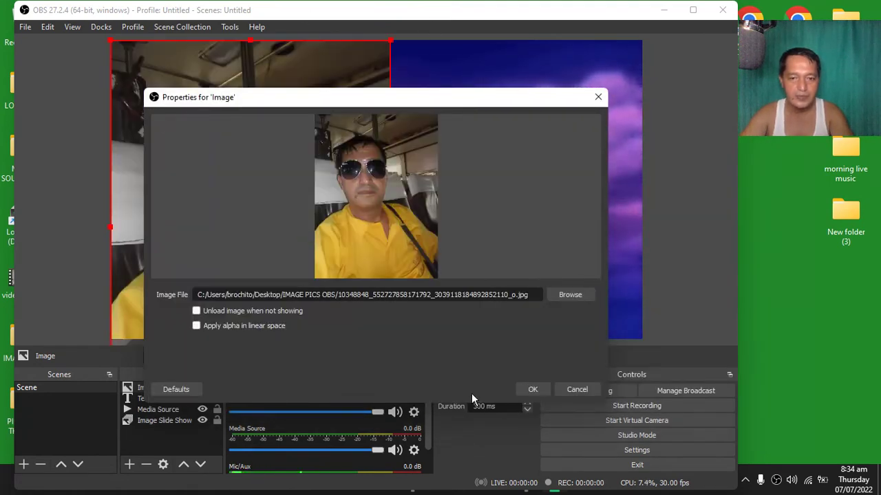
click(529, 390)
Step: Shrink the photo freehand to about a quarter of the canvas width and place it in the canvas's upper-right area
drag(202, 176, 391, 214)
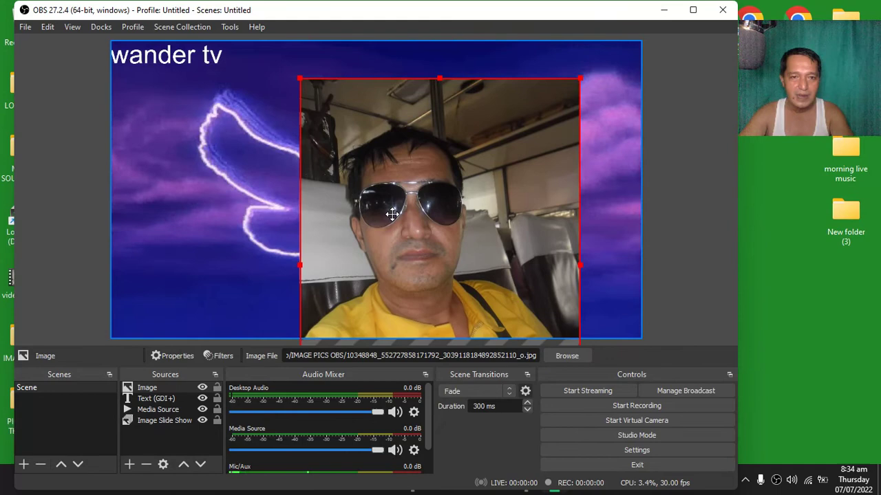
drag(299, 79, 446, 276)
drag(500, 296, 548, 91)
click(78, 228)
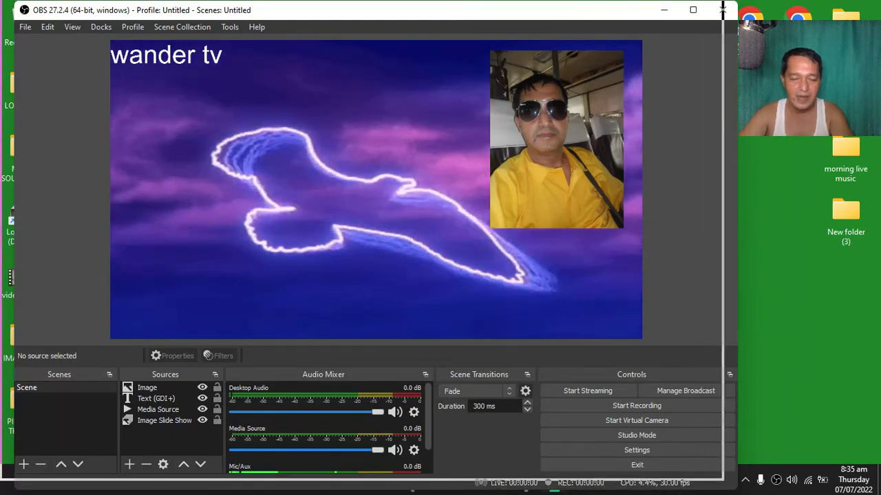
Step: Create a new visible Audio Input Capture source named "mic" using the Default device
drag(60, 10, 47, 1)
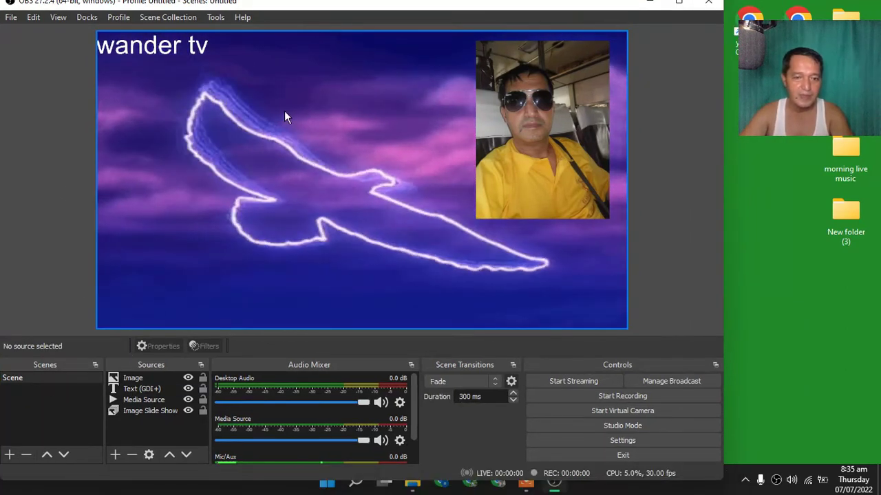
click(115, 455)
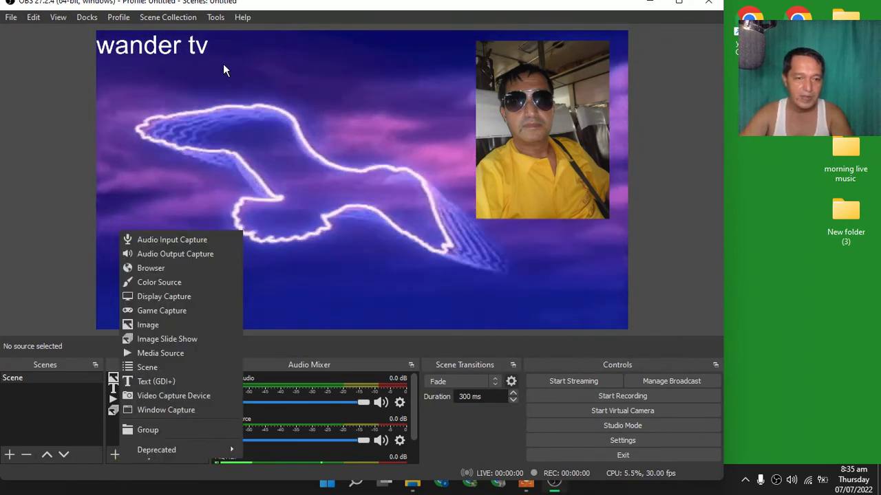
click(147, 240)
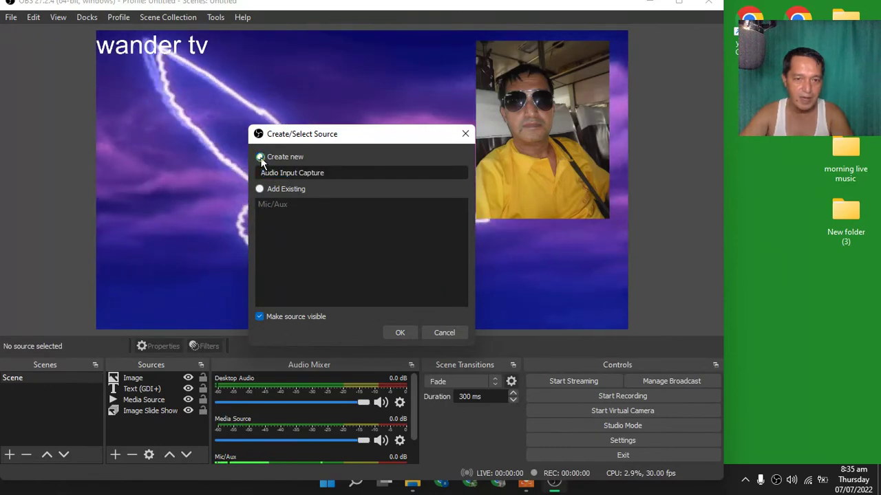
click(260, 157)
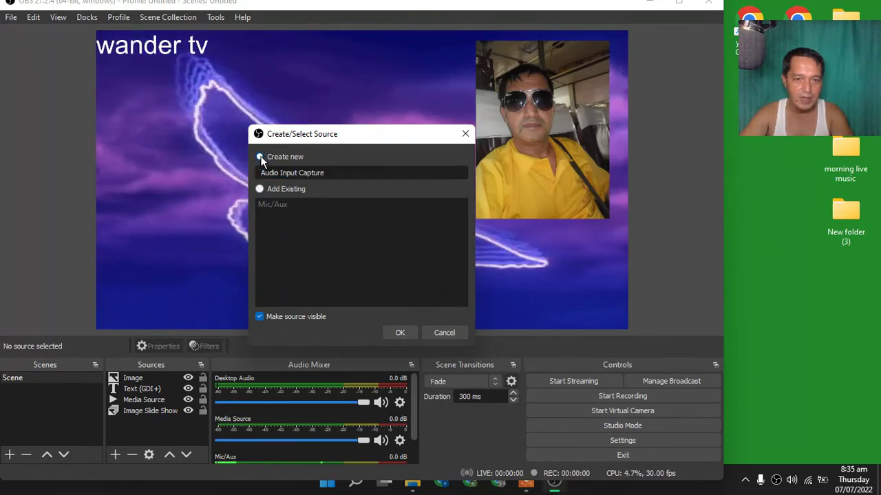
click(337, 173)
key(BackSpace)
key(BackSpace)
key(BackSpace)
key(BackSpace)
key(BackSpace)
key(BackSpace)
key(BackSpace)
key(BackSpace)
key(BackSpace)
key(BackSpace)
key(BackSpace)
key(BackSpace)
key(BackSpace)
key(BackSpace)
key(BackSpace)
key(BackSpace)
key(BackSpace)
key(BackSpace)
key(BackSpace)
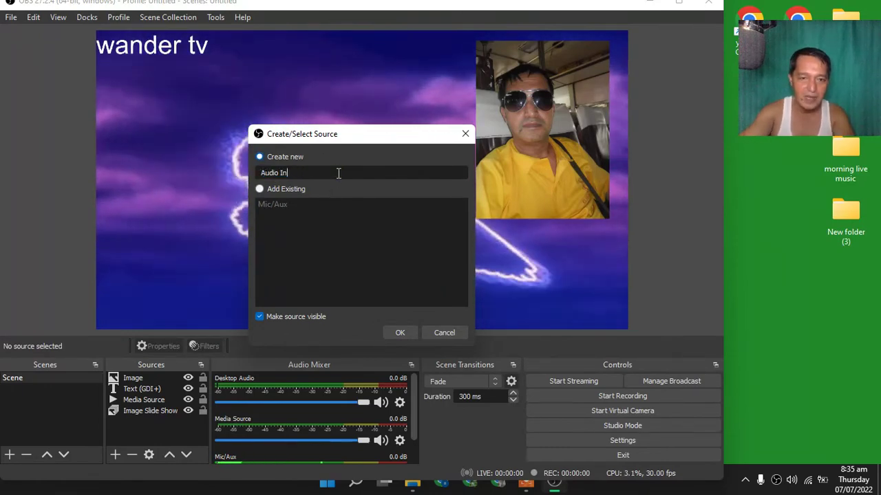
text(mic)
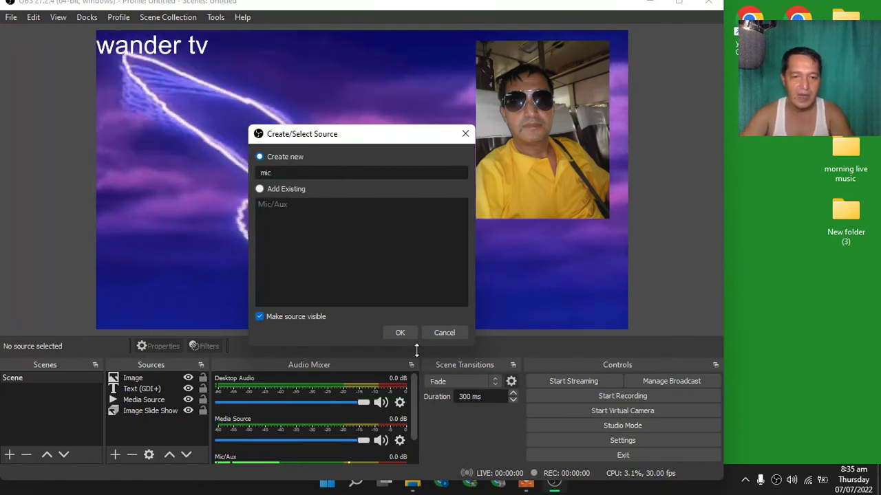
click(395, 333)
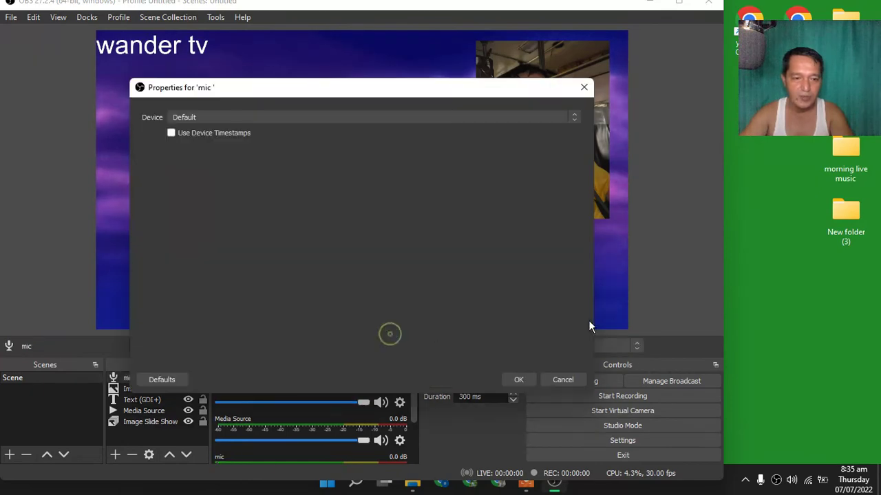
click(516, 380)
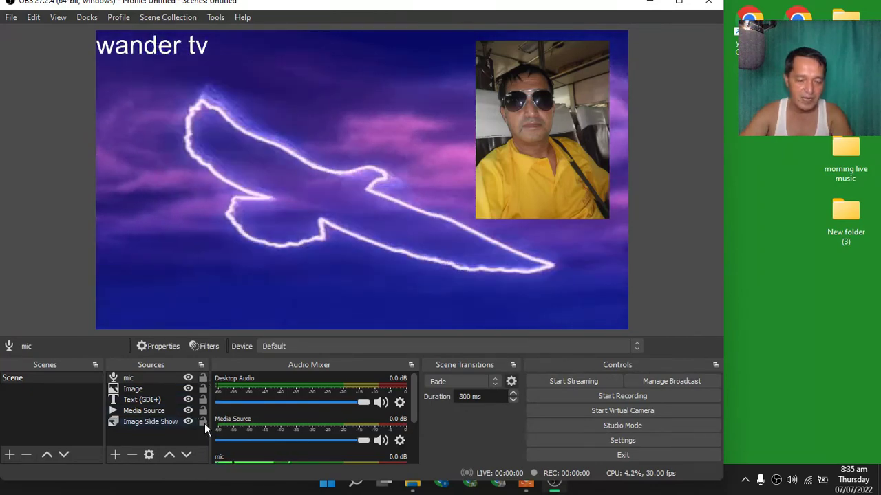
click(114, 390)
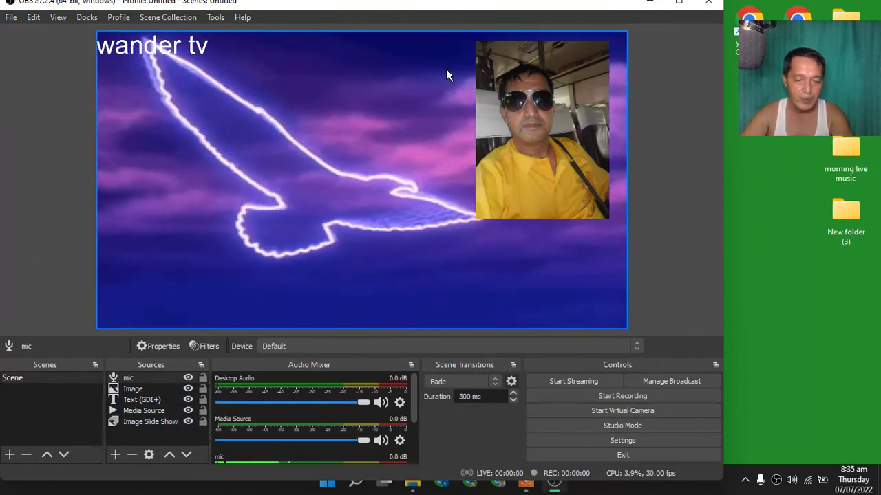
Step: Lock all five sources in the scene, and toggle the mic source's visibility off and back on
click(108, 384)
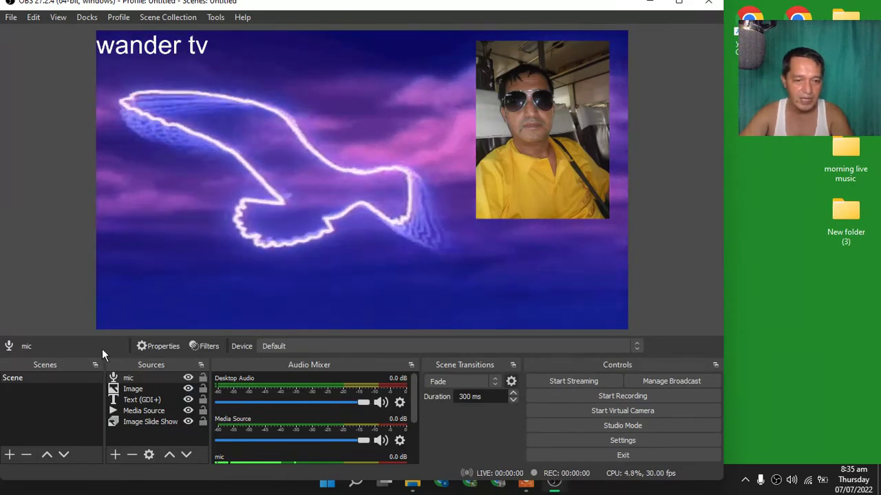
click(202, 389)
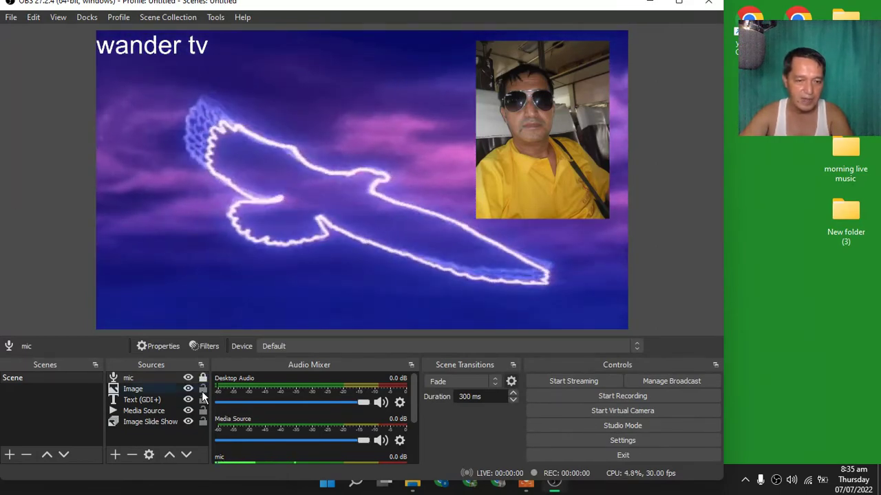
click(202, 400)
click(202, 410)
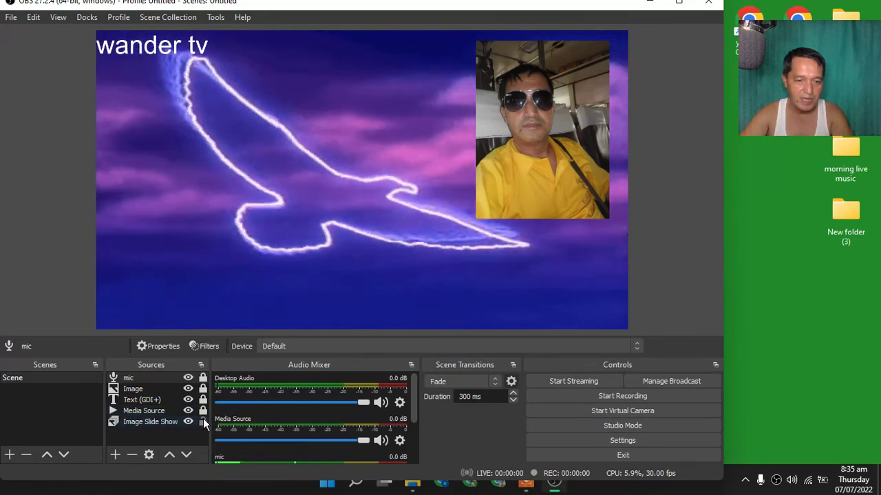
click(203, 421)
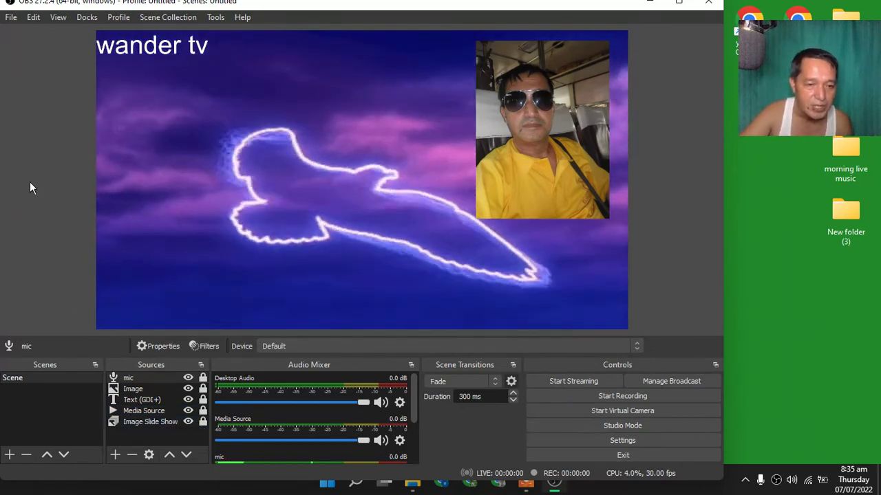
click(187, 379)
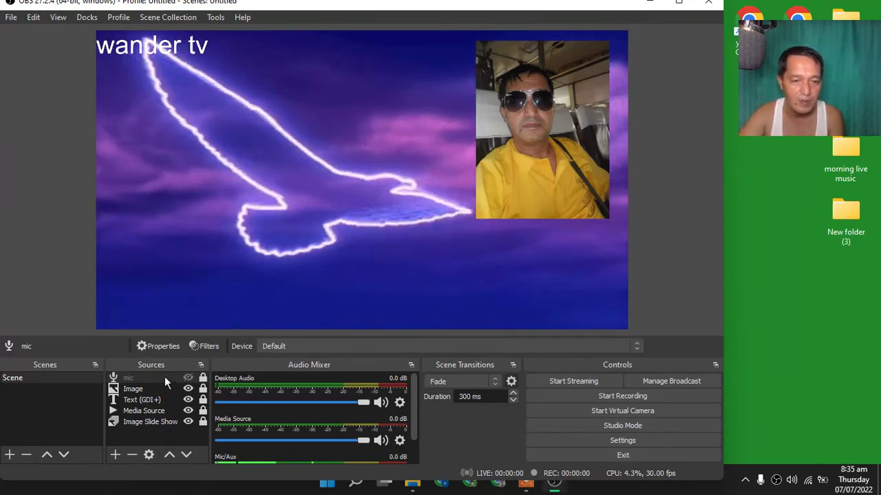
click(189, 378)
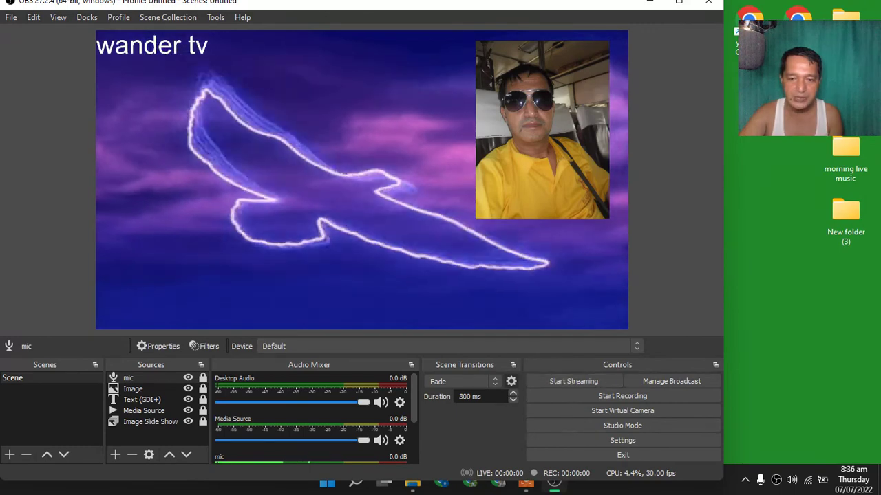
Step: Set up a new YouTube broadcast titled "live test" and mark it as not made for kids
click(692, 381)
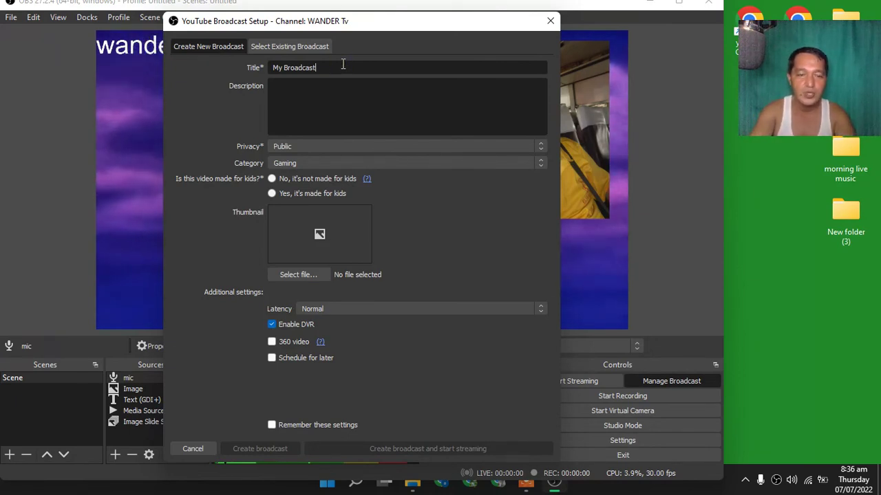
key(BackSpace)
key(BackSpace)
key(BackSpace)
key(BackSpace)
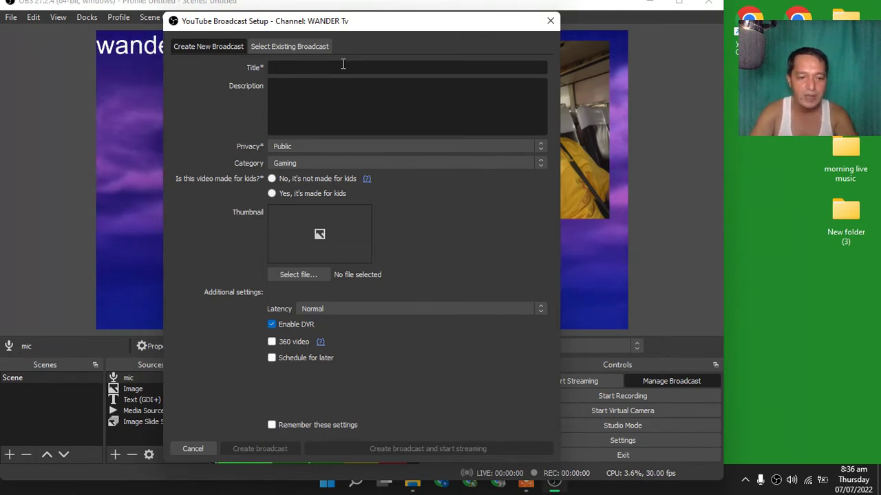
text(I)
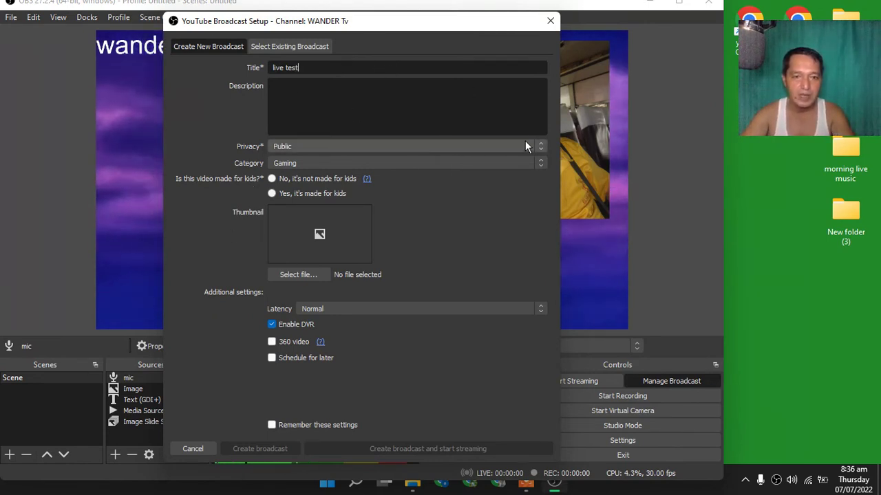
click(273, 178)
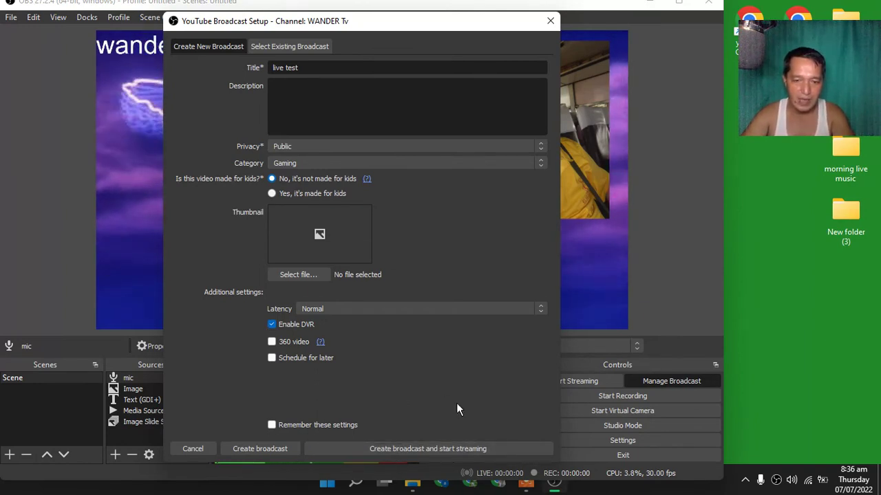
Step: Create the configured broadcast and start streaming it to YouTube
click(431, 449)
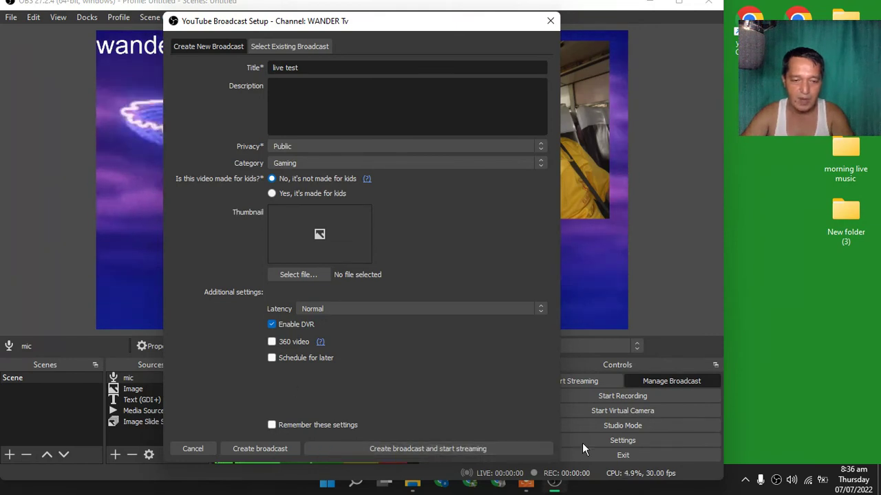
click(448, 445)
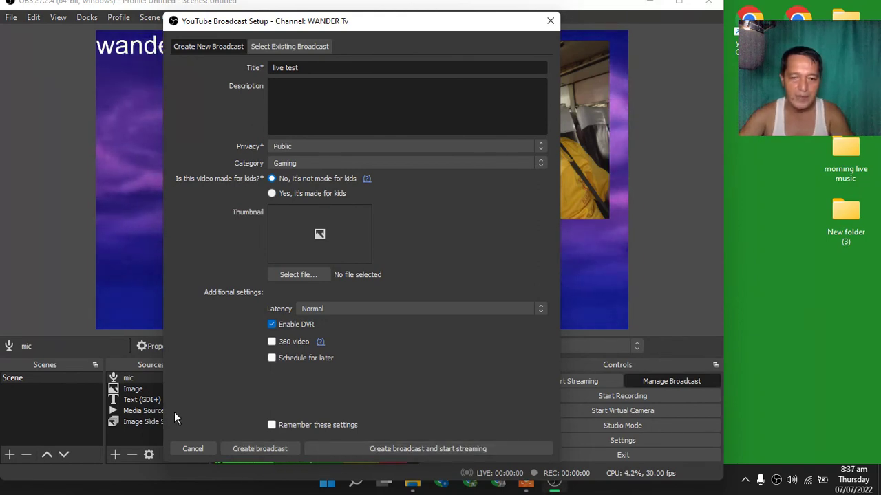
click(247, 445)
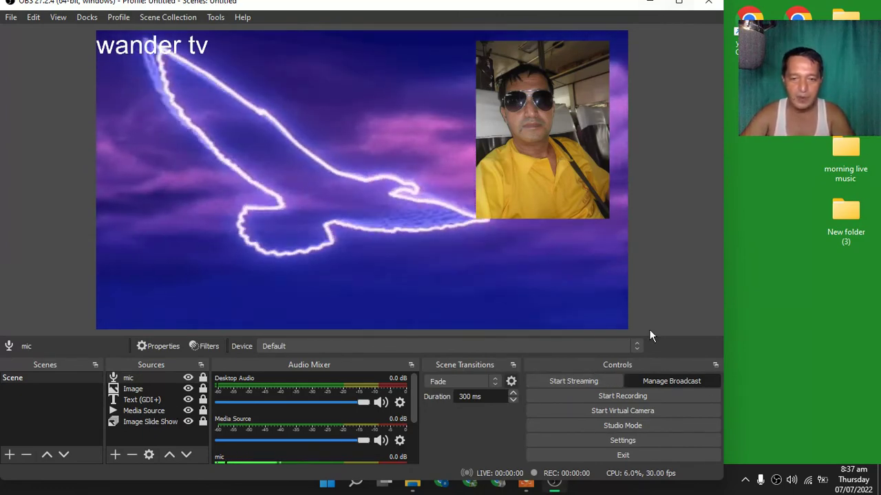
click(572, 382)
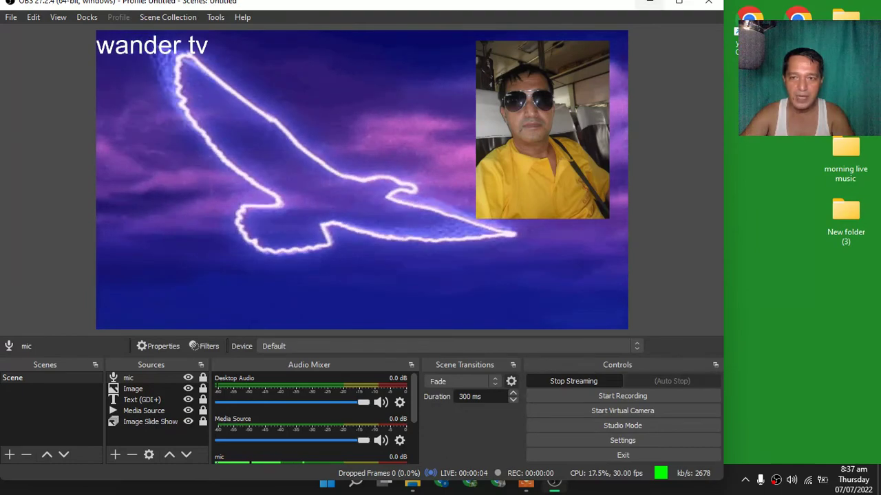
Step: Switch to Chrome, open the "live test" stream from the bookmarked WANDER Tv YouTube channel, and like it
click(649, 2)
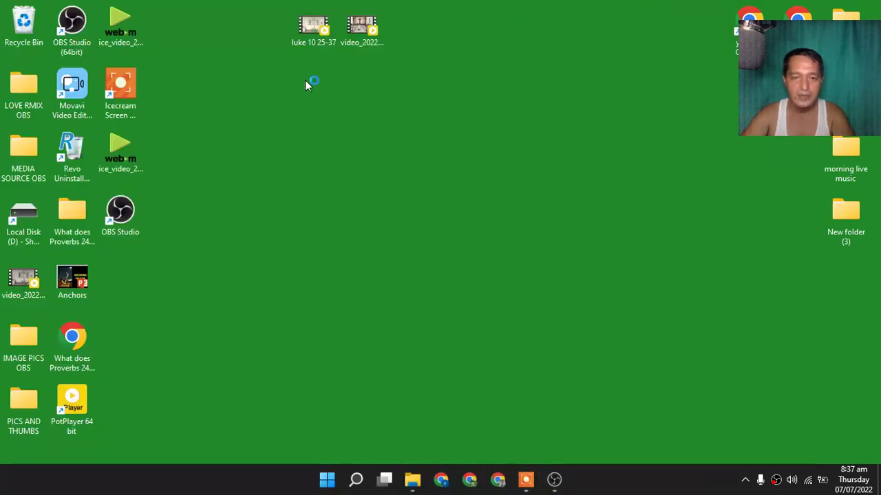
key(alt+Tab)
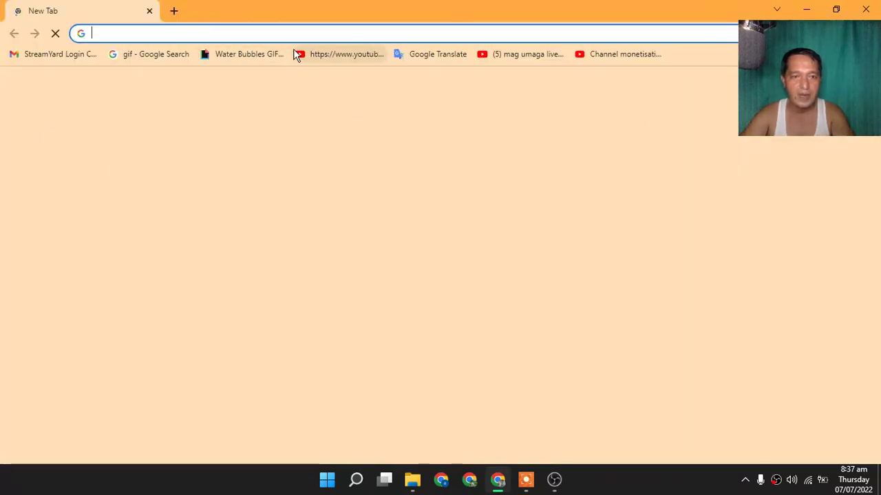
click(299, 55)
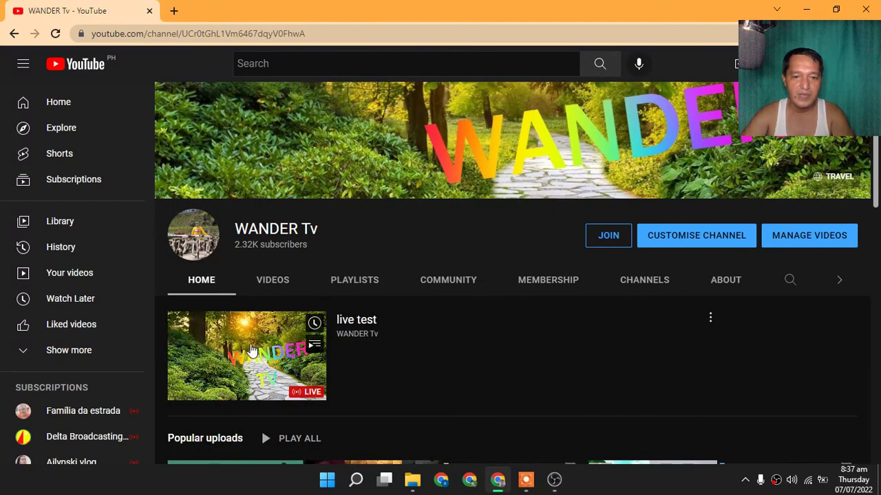
click(246, 354)
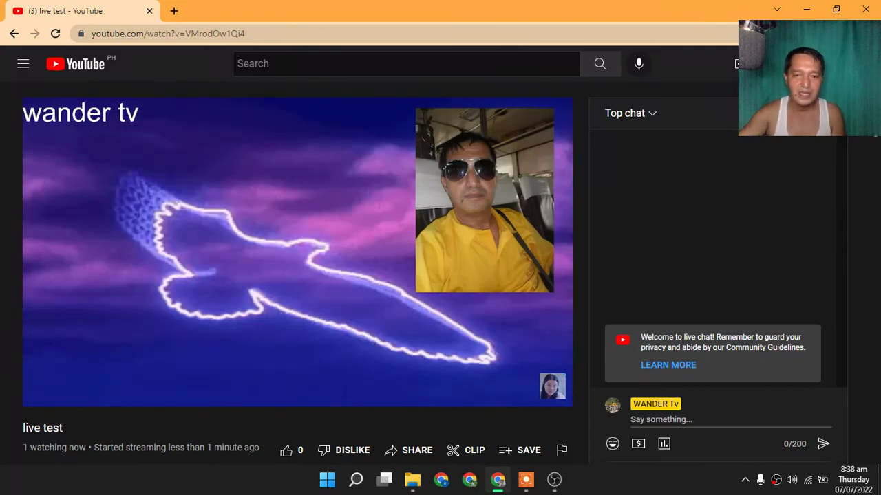
click(296, 457)
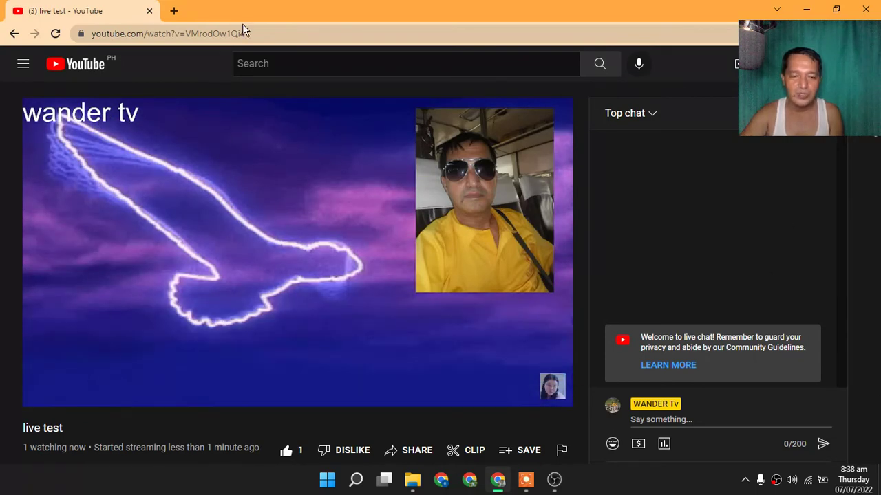
scroll(559, 302, down, 2)
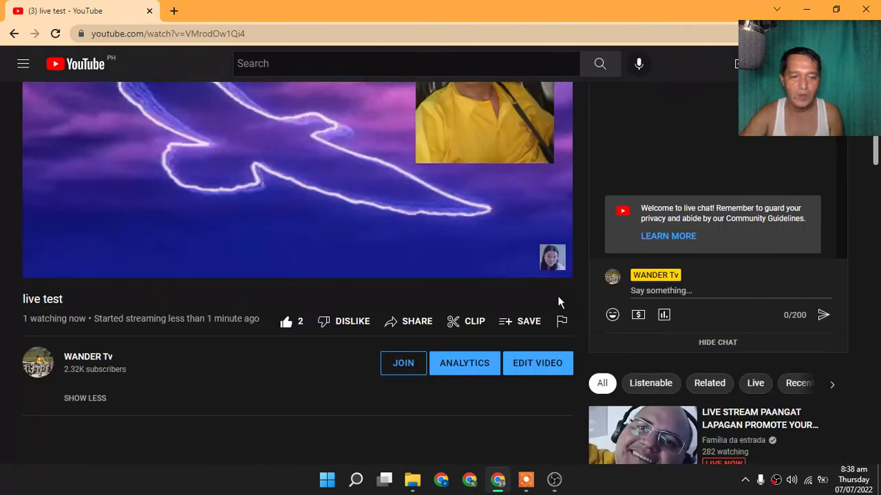